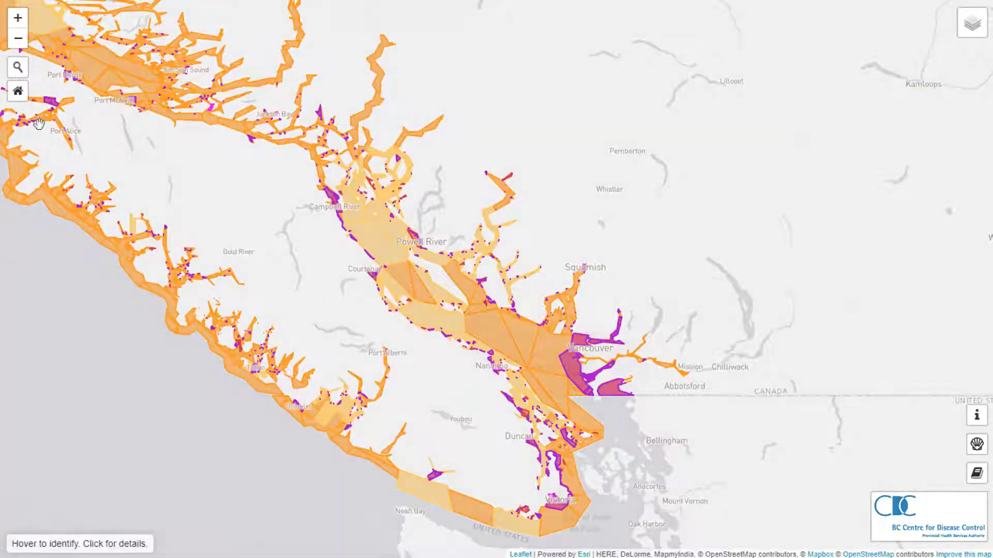
Step: Zoom from the provincial overview to the Strait of Georgia closures between Nanaimo and Vancouver
left_click(18, 67)
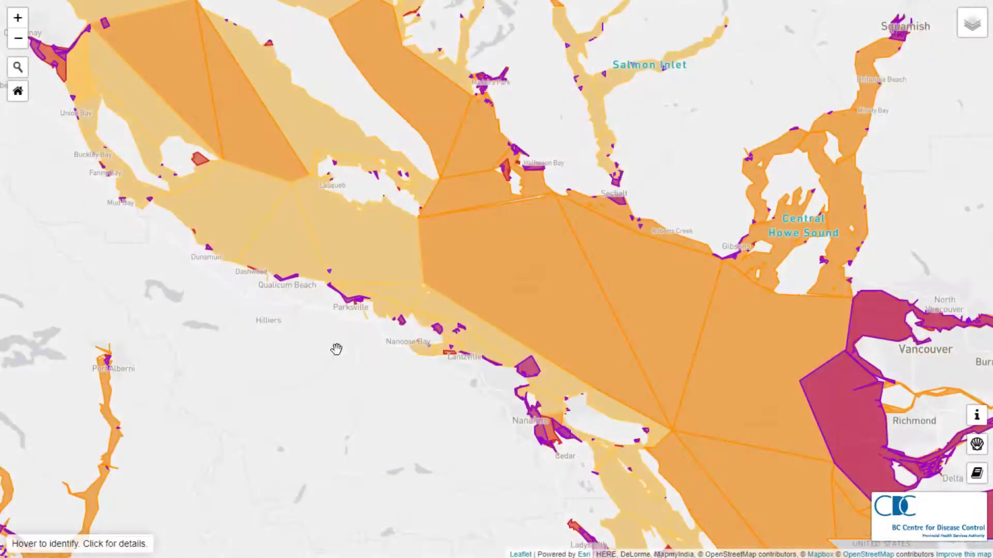
Step: Search '14-5', zoom to Subarea 14-5 near Bowser, and check its biotoxin closure popup
left_click(17, 66)
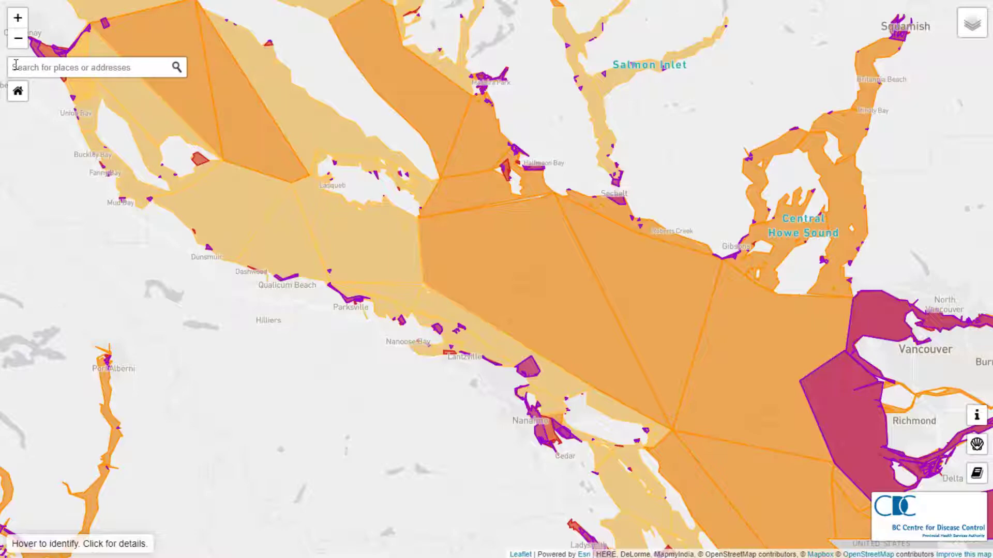
type("14")
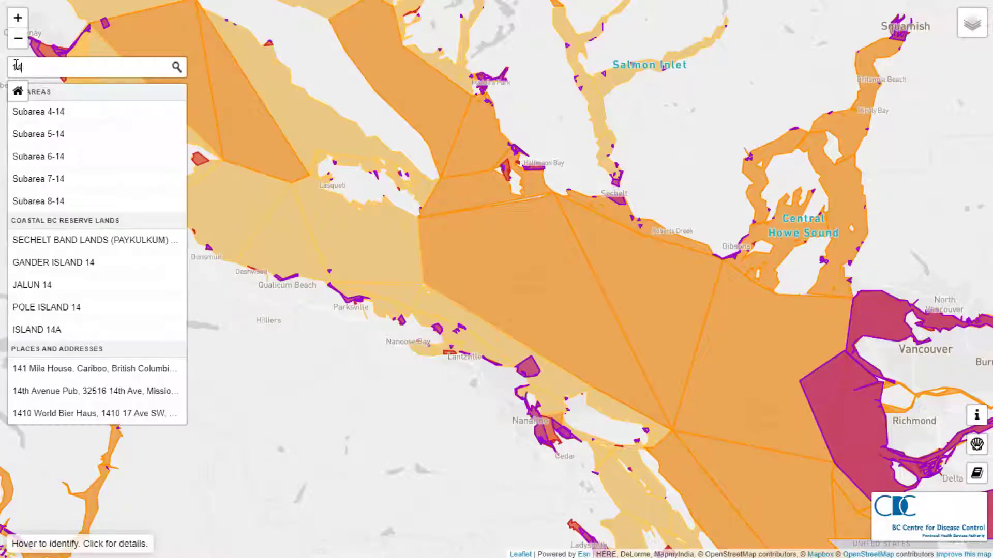
type("-5")
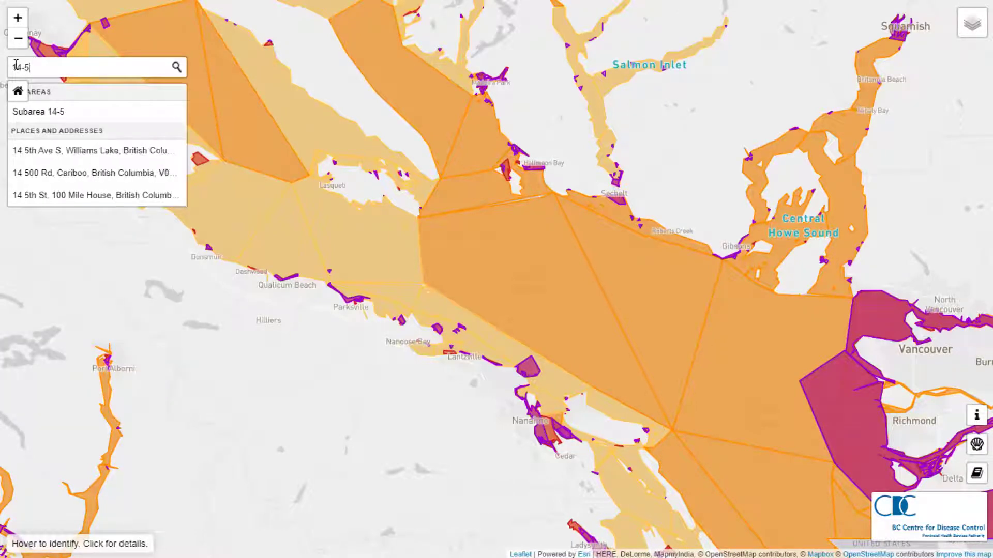
left_click(41, 111)
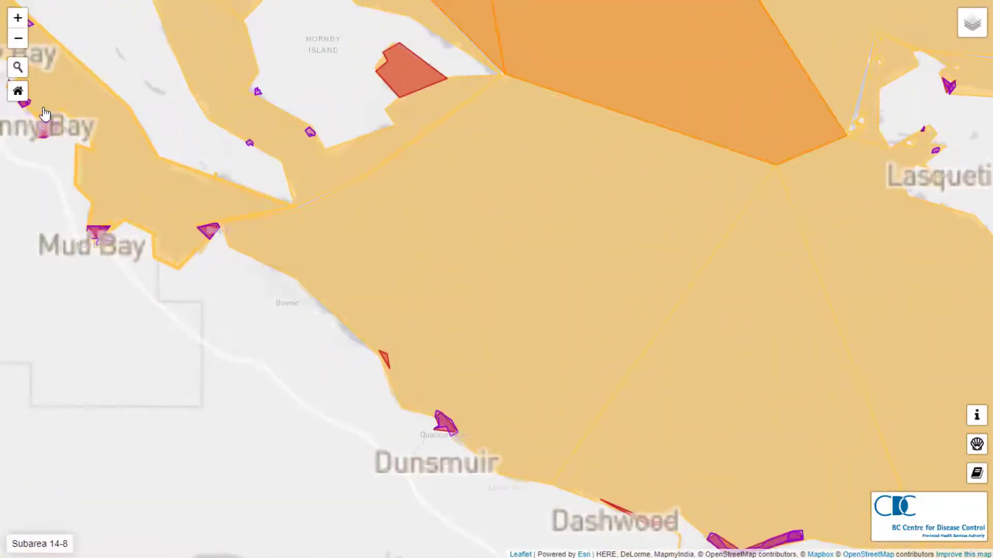
left_click(472, 286)
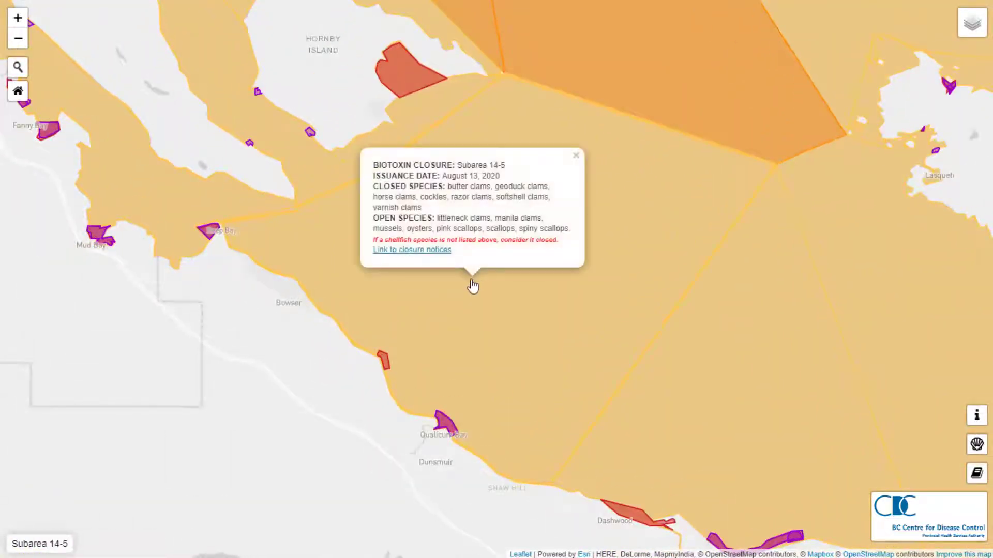
left_click(576, 155)
mouse_move(966, 32)
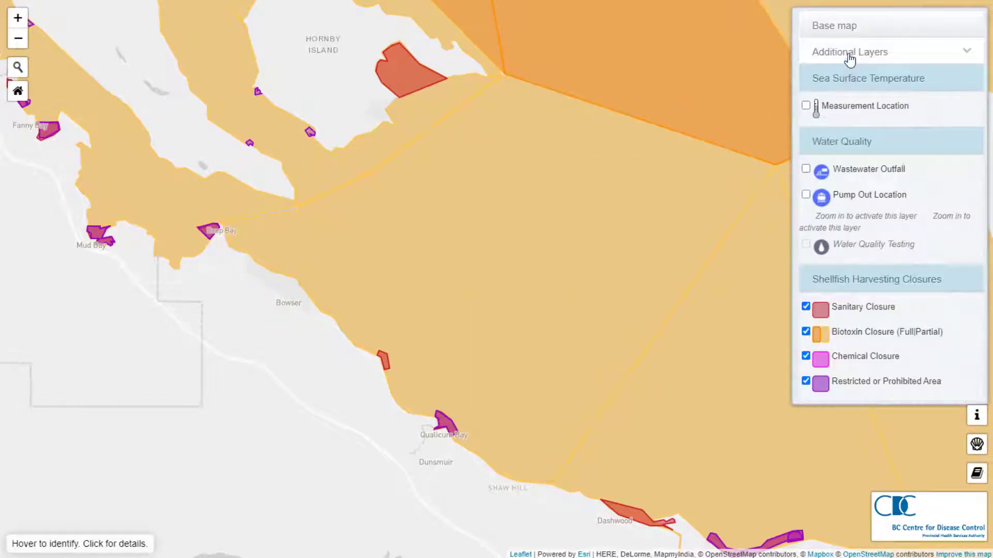
Step: Under Additional Layers, turn on the Reserve Lands and Aquaculture Lease/License overlays
left_click(848, 56)
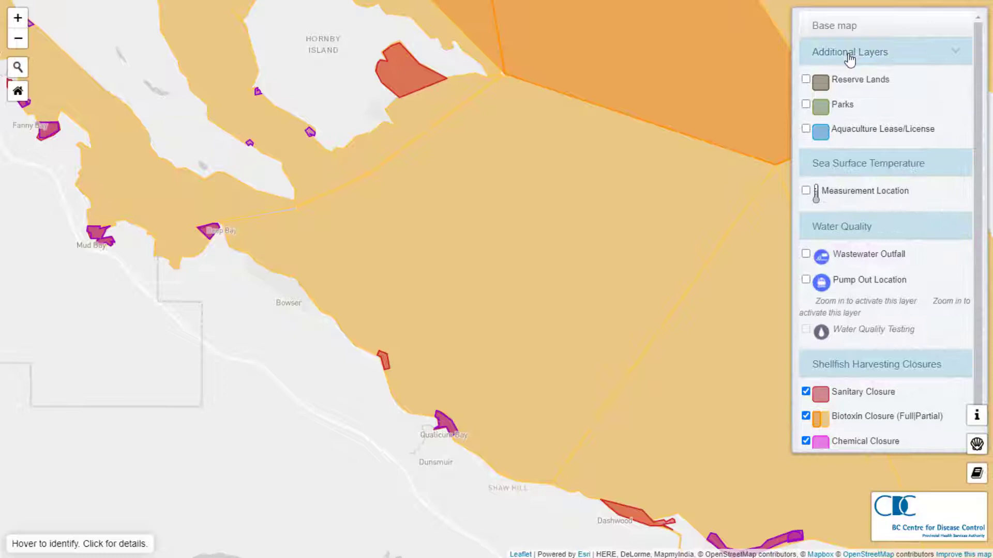
left_click(805, 80)
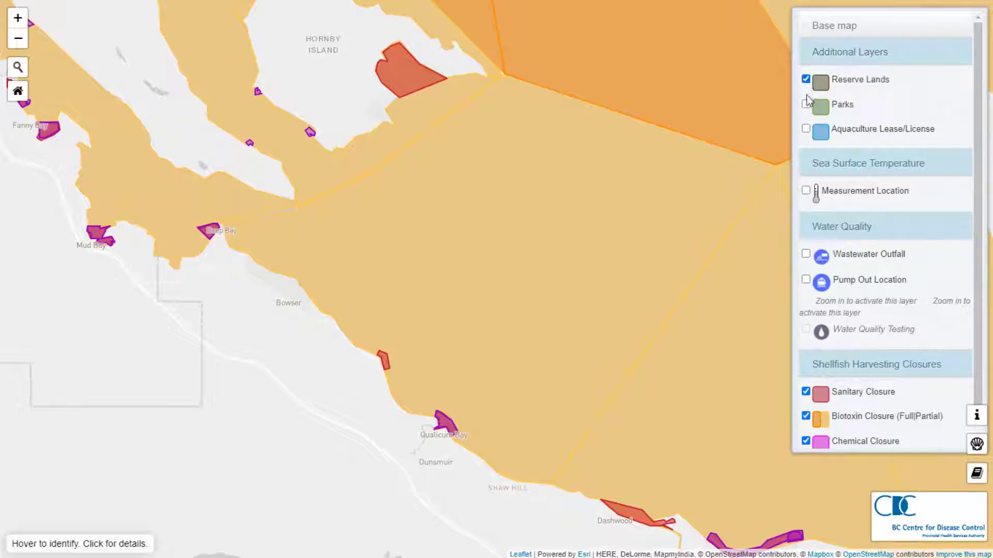
left_click(805, 129)
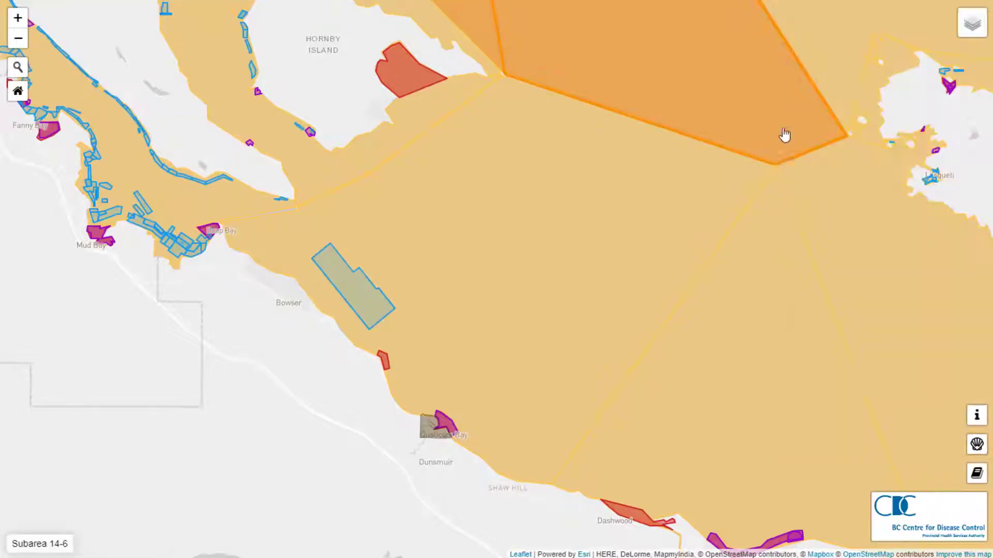
left_click(18, 67)
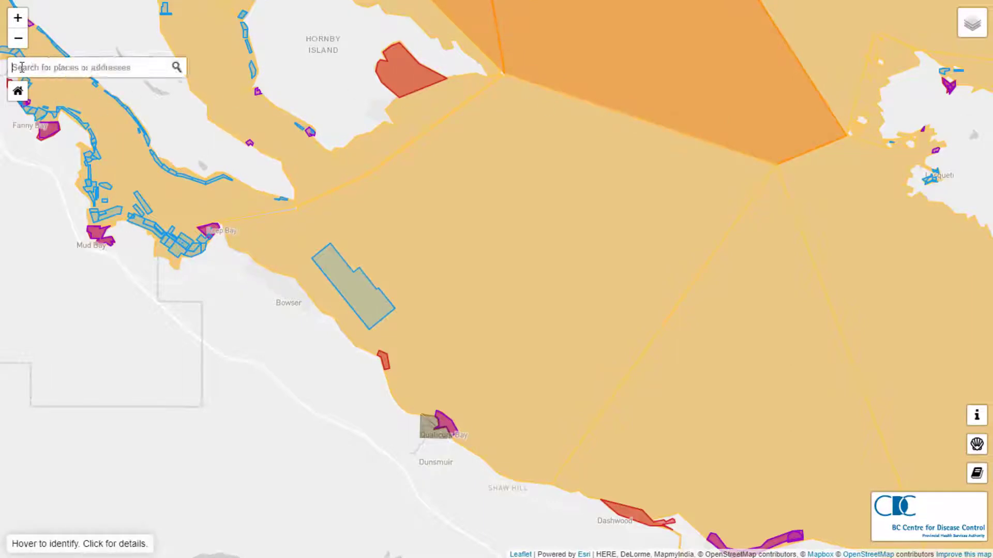
Step: Search 'Nan' and view the closure details of aquaculture site NANOOSE BAY - 1411204
type("Nan")
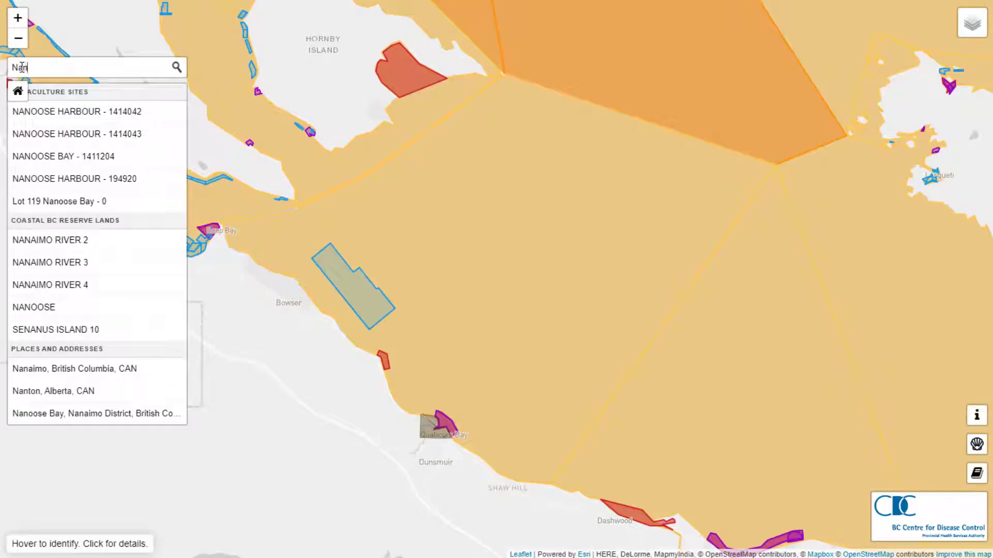
left_click(53, 155)
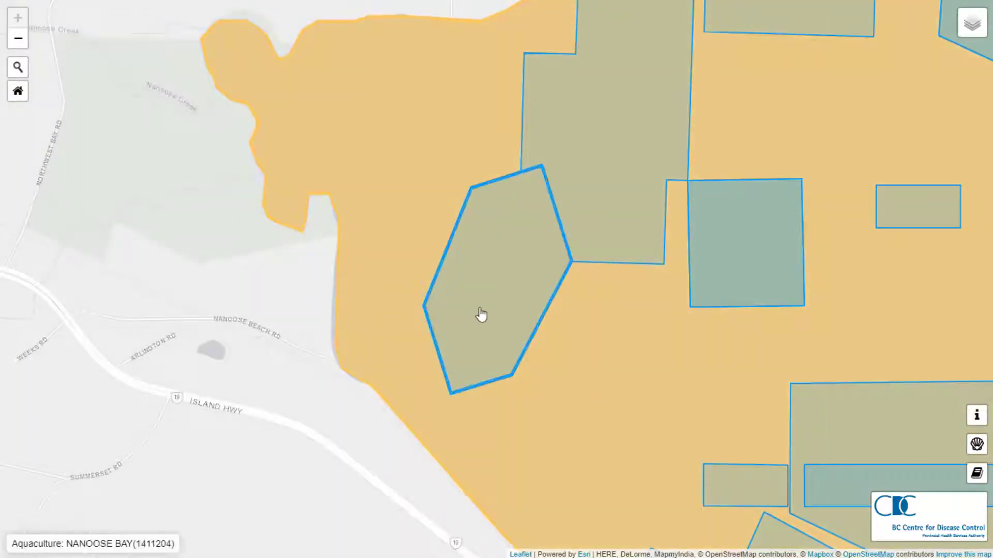
left_click(483, 314)
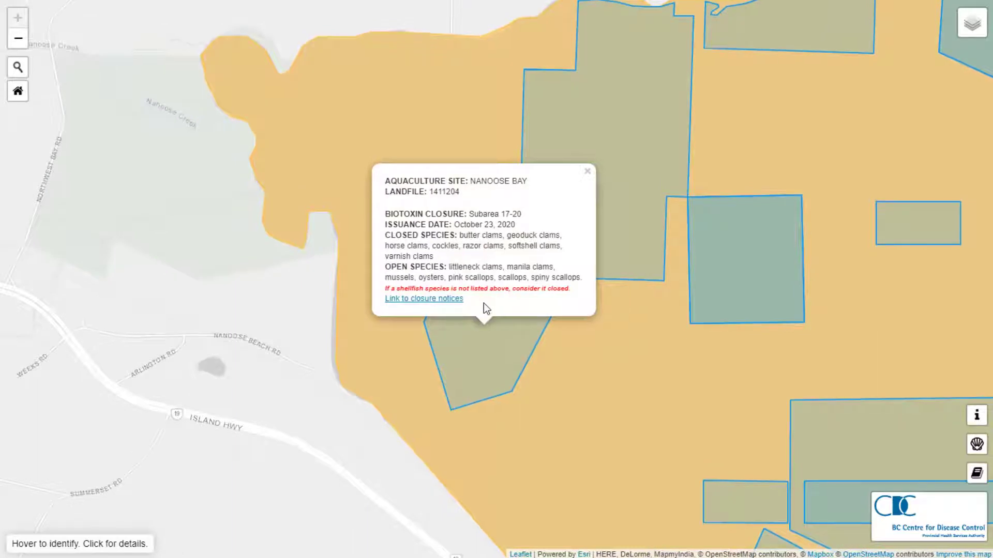
Step: Search 'nano' and go to the NANOOSE reserve land
left_click(21, 70)
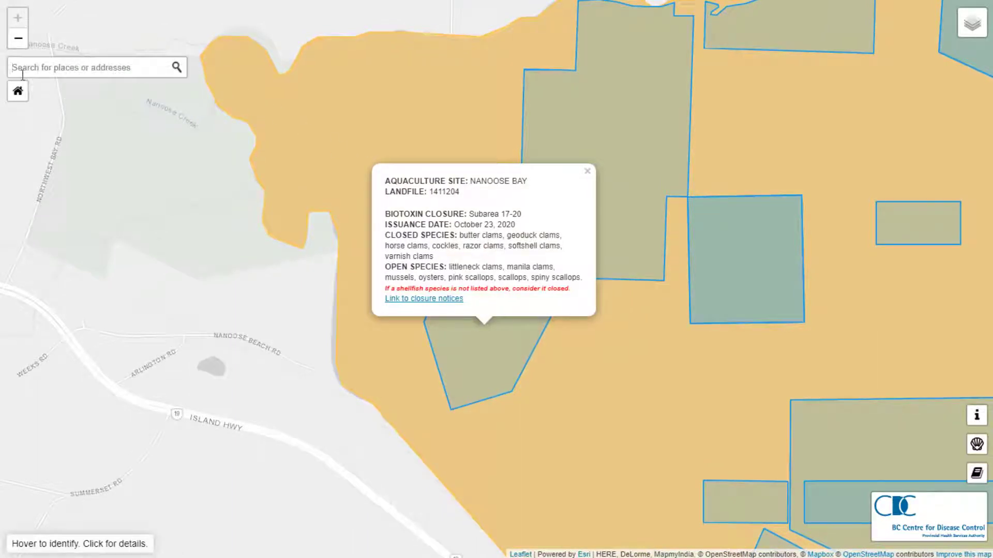
type("nano")
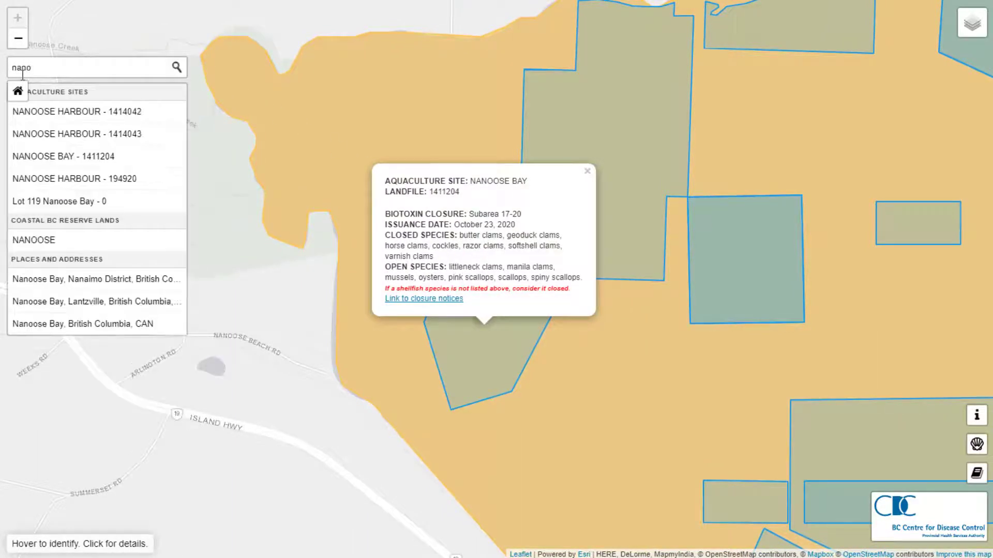
left_click(33, 239)
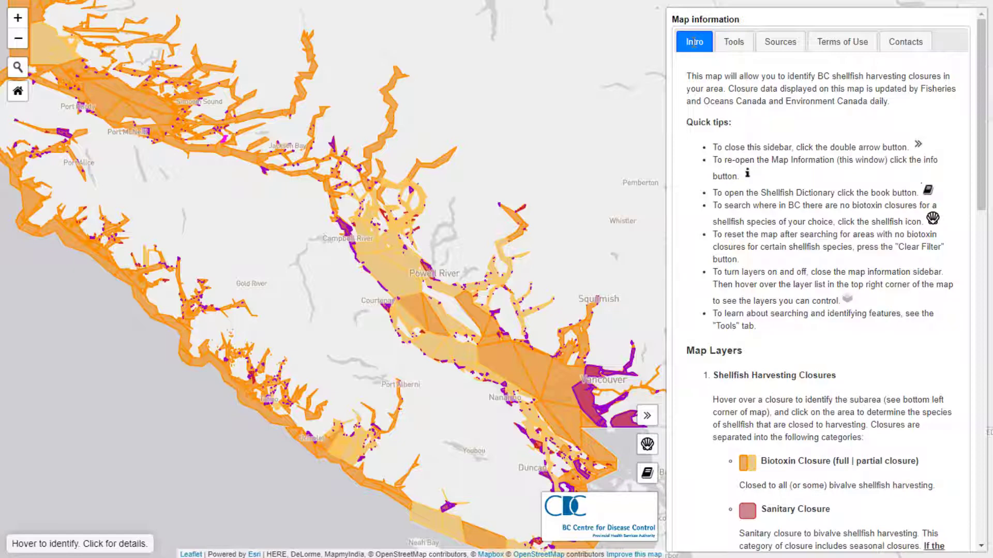
Step: Read the Sources tab of the Map information panel, then close the sidebar
left_click(792, 40)
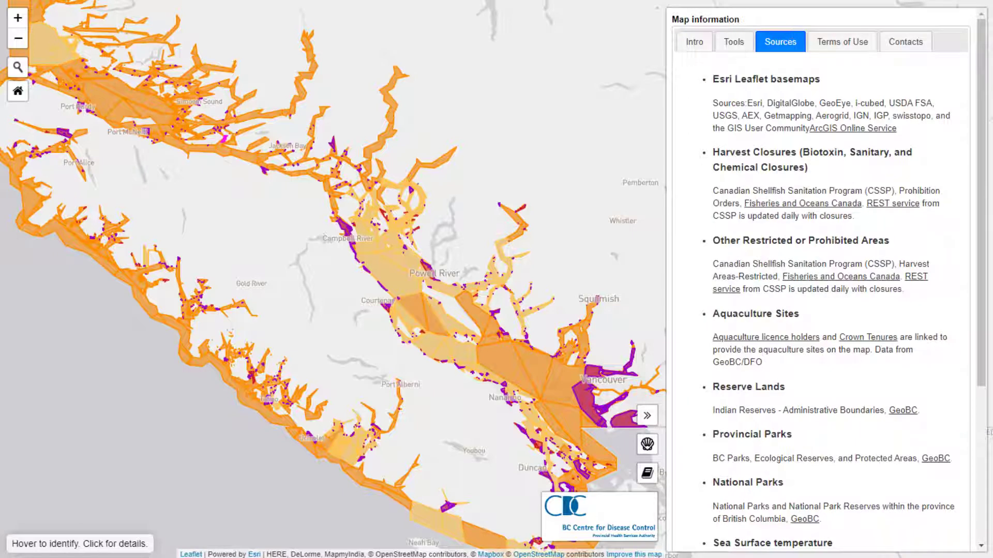
left_click(647, 415)
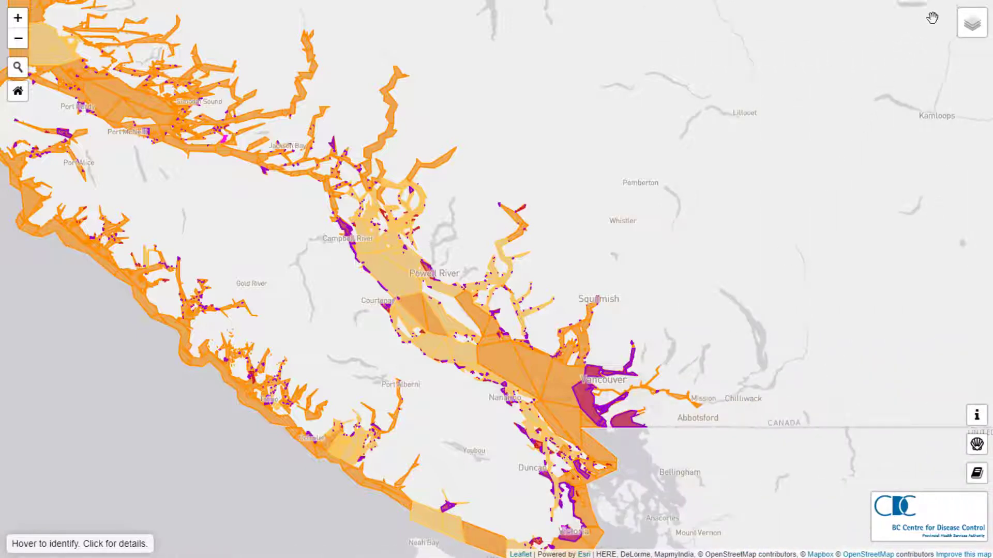
mouse_move(963, 25)
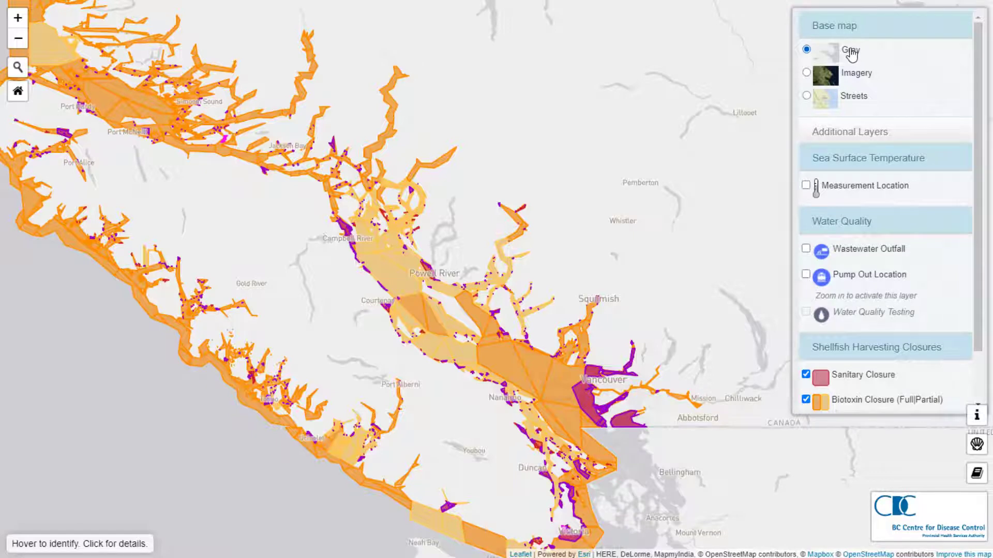
Step: Try the Imagery and Streets base maps, then switch back to Gray
left_click(806, 72)
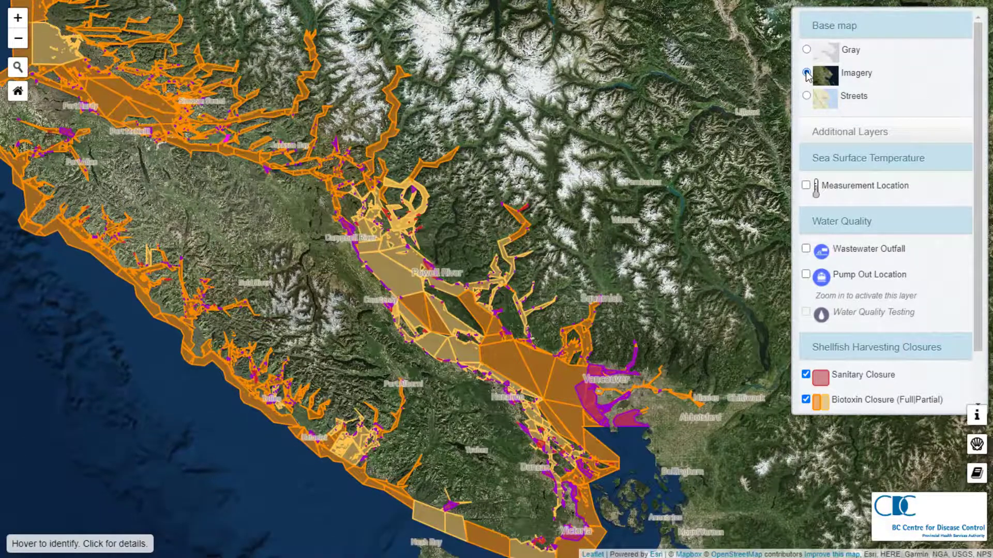
left_click(806, 96)
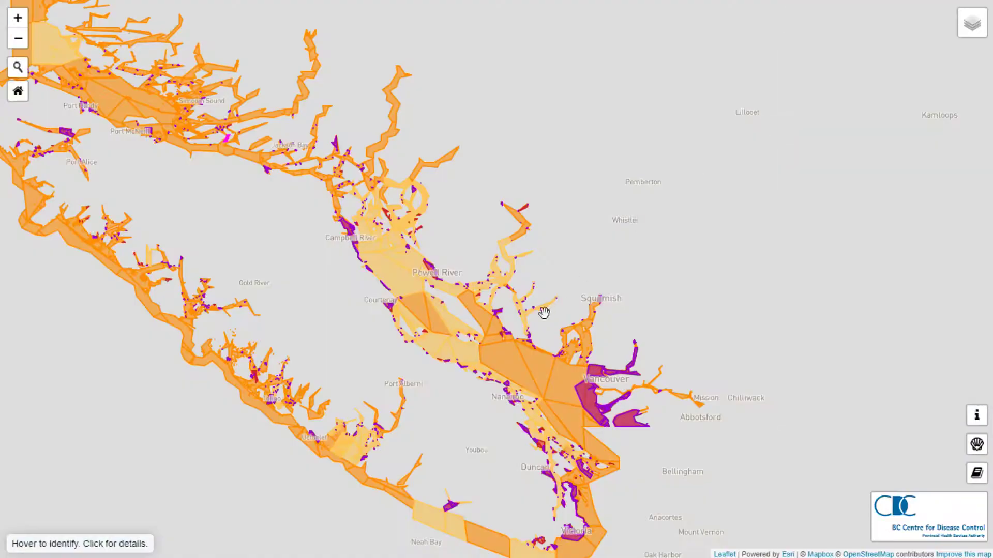
scroll(513, 342, "up", 1)
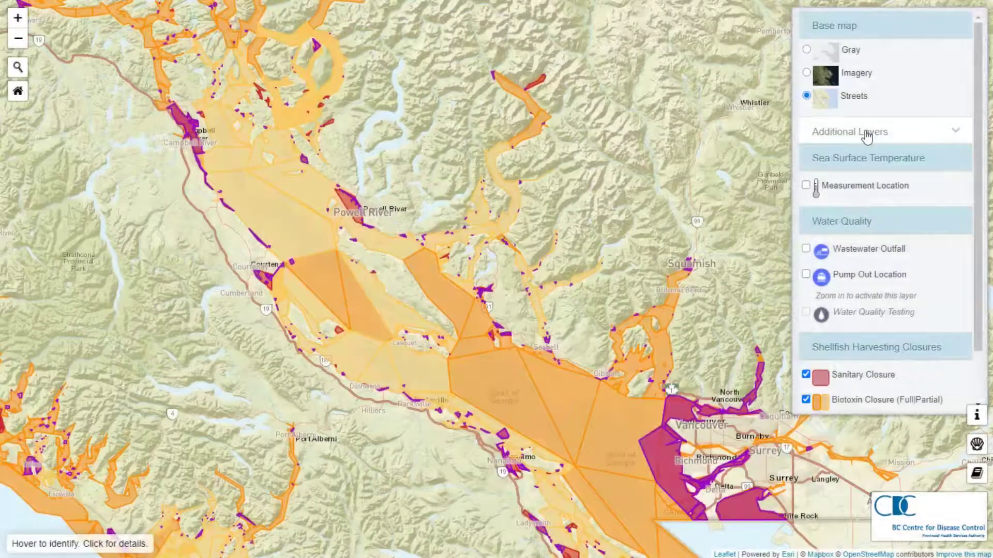
left_click(807, 49)
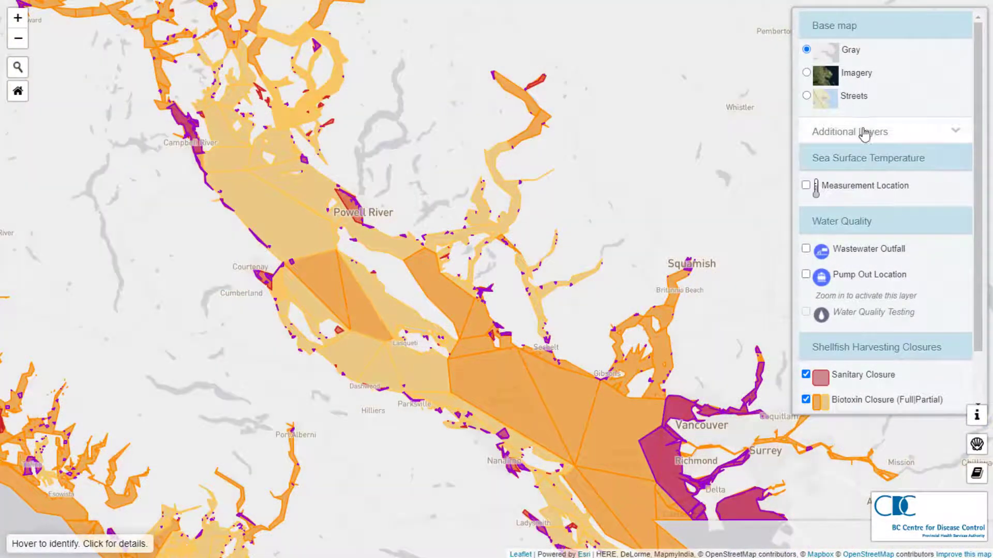
left_click(864, 134)
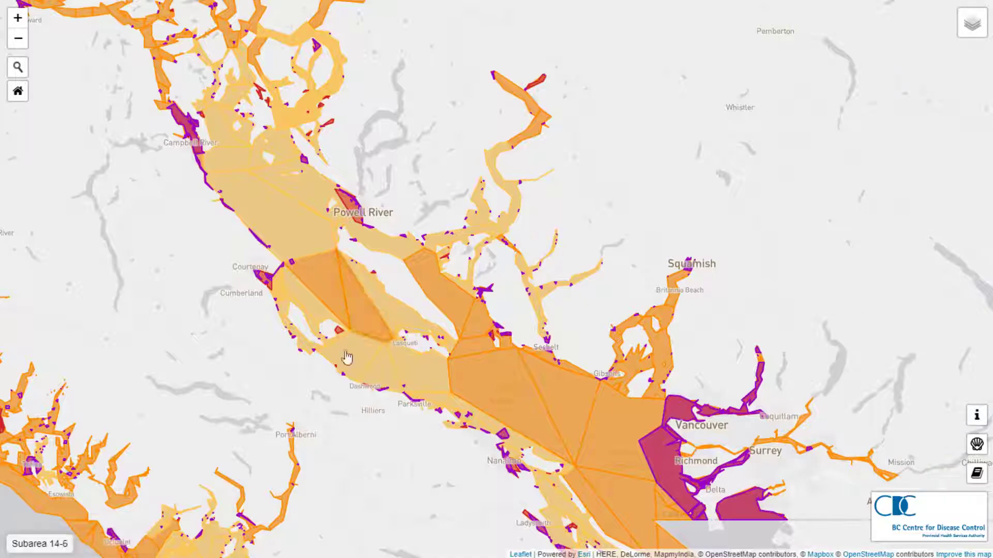
Step: Pan toward Effingham Inlet, turn on Reserve Lands, and open the NETTLE ISLAND 5 reserve popup
scroll(243, 526, "up", 3)
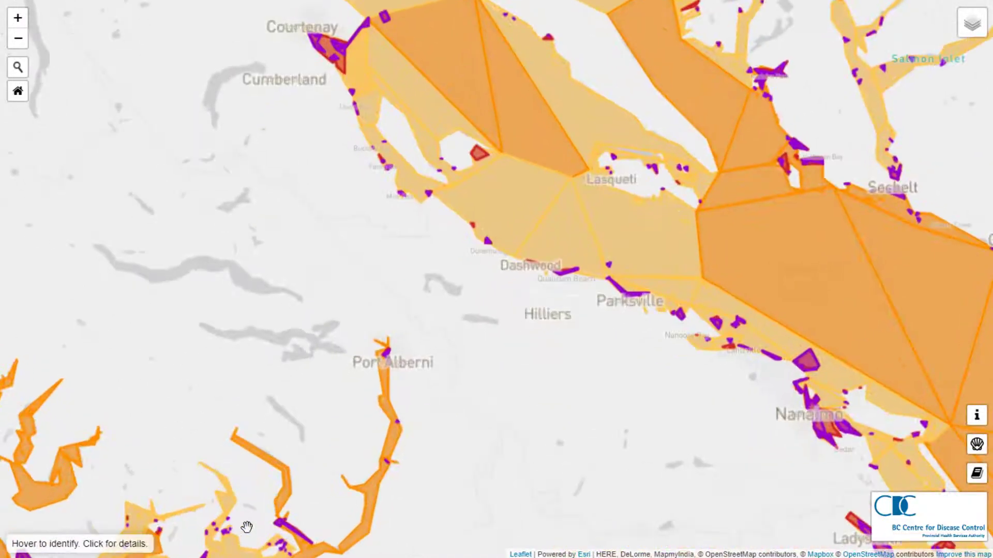
left_click_drag(255, 516, 359, 200)
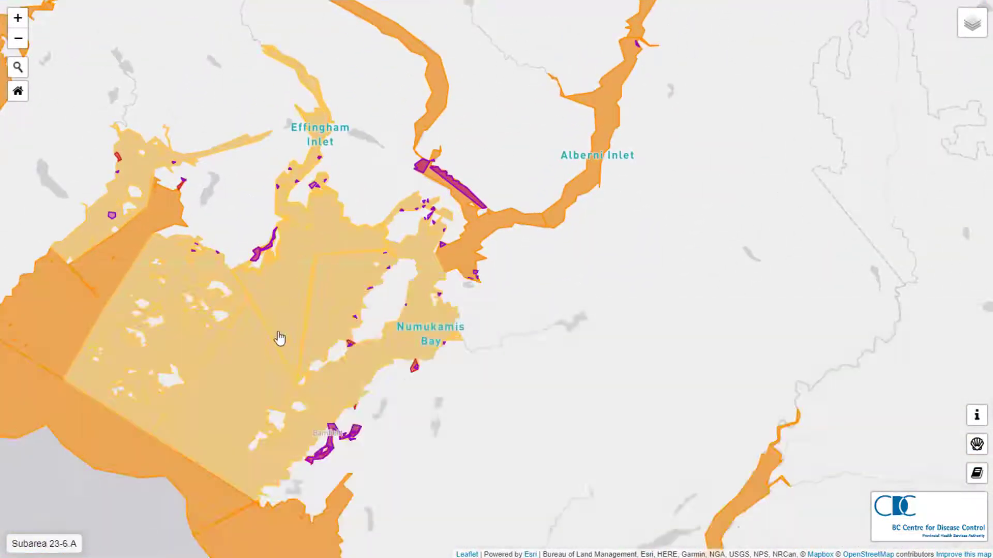
scroll(279, 336, "up", 4)
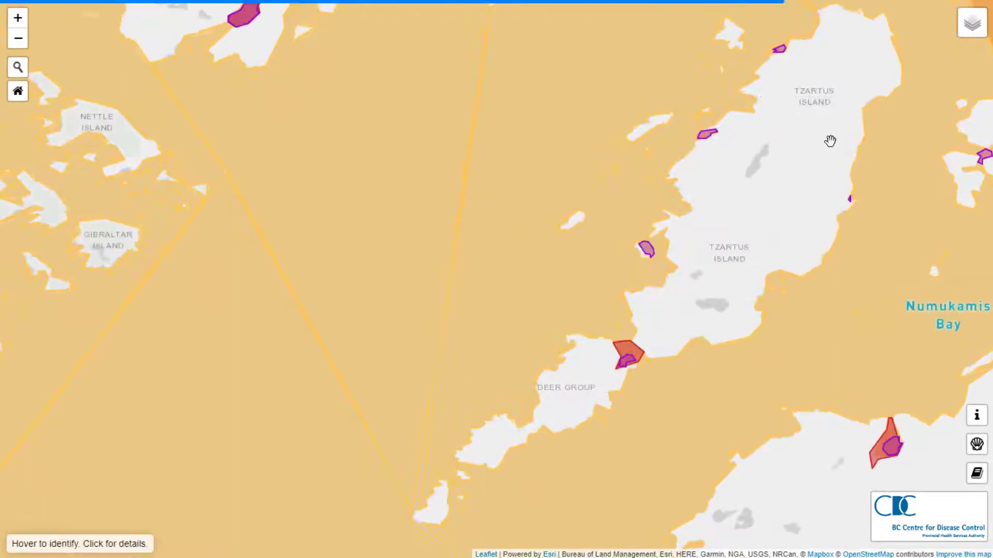
mouse_move(976, 17)
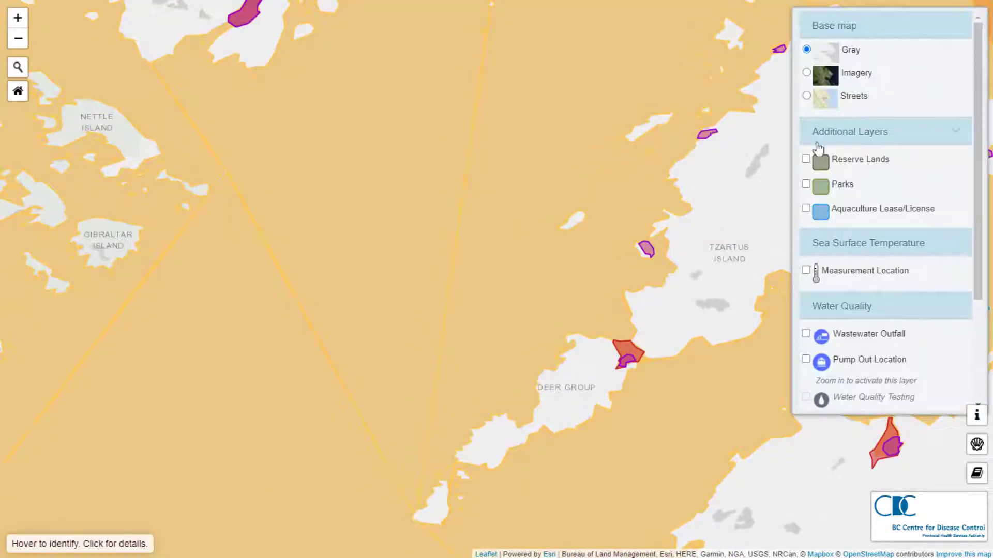
left_click(806, 159)
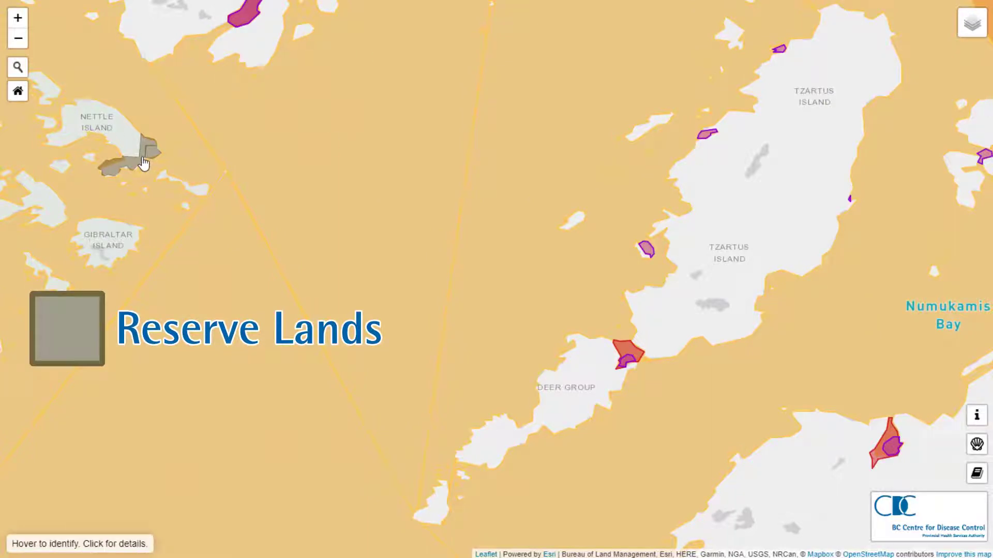
left_click_drag(155, 191, 183, 288)
left_click(176, 267)
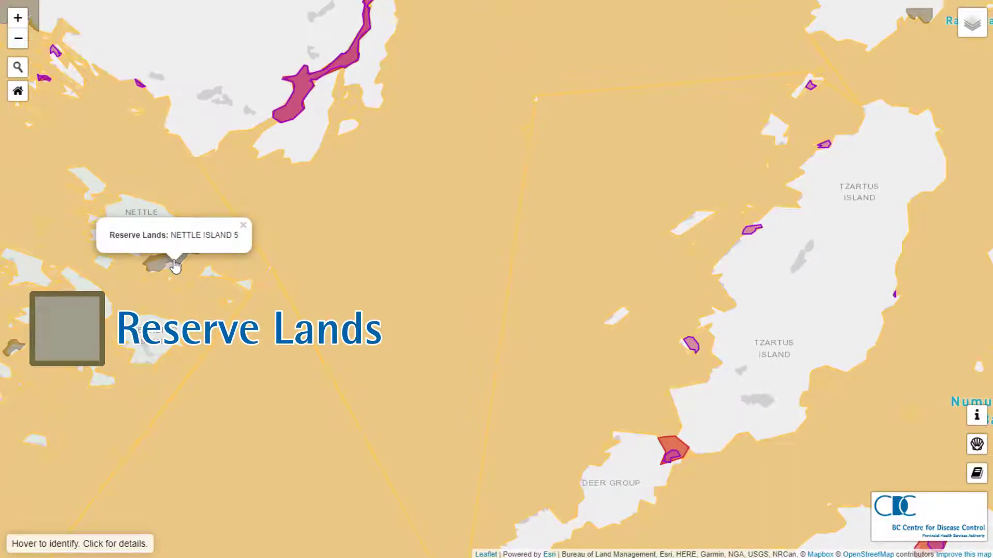
Step: Turn on Parks and Aquaculture Lease/License, then view the Sproat Bay site and park popups
mouse_move(969, 27)
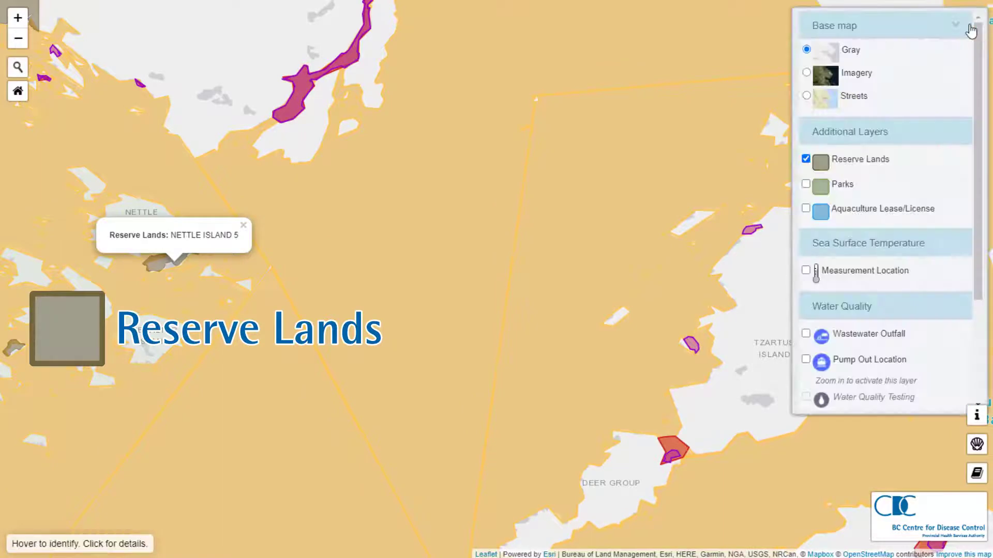
left_click(806, 185)
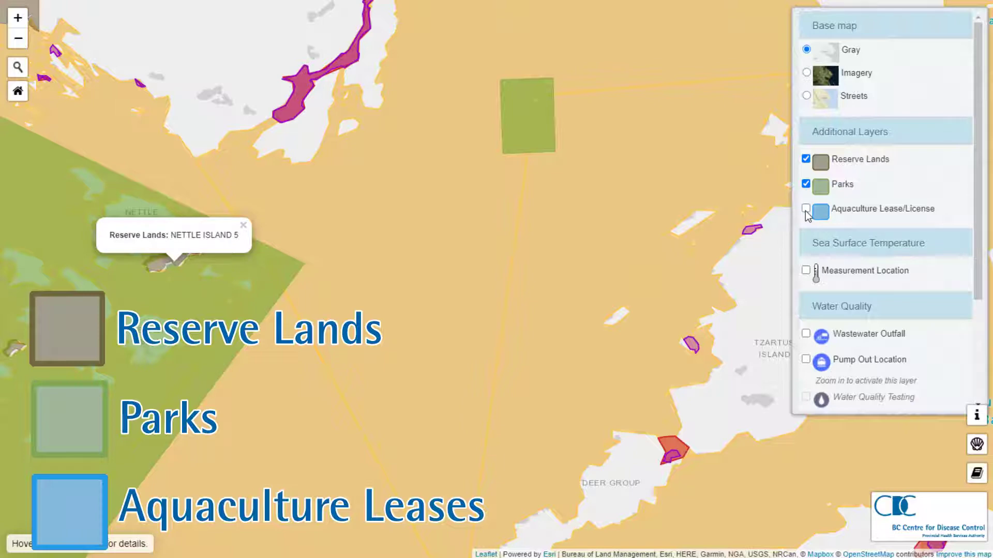
left_click(806, 210)
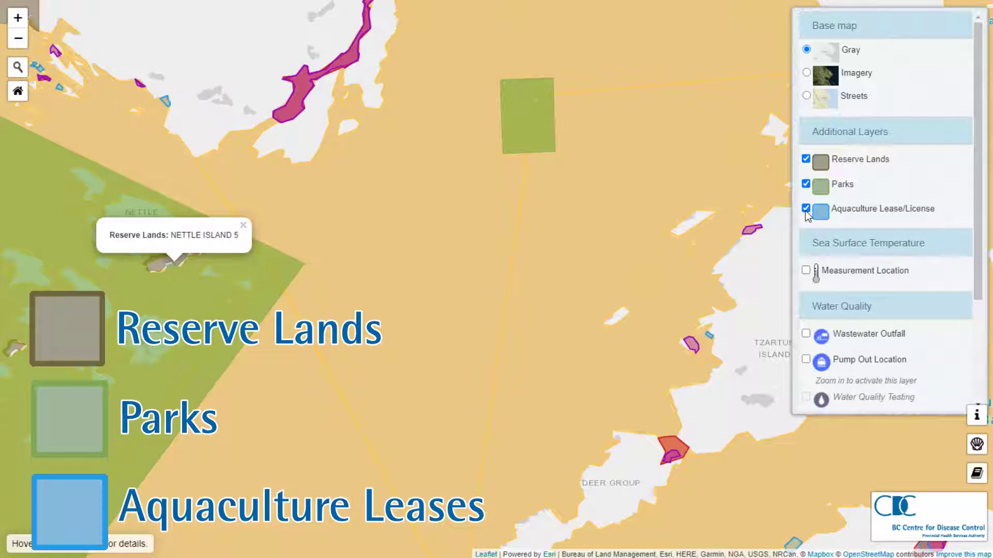
left_click(819, 375)
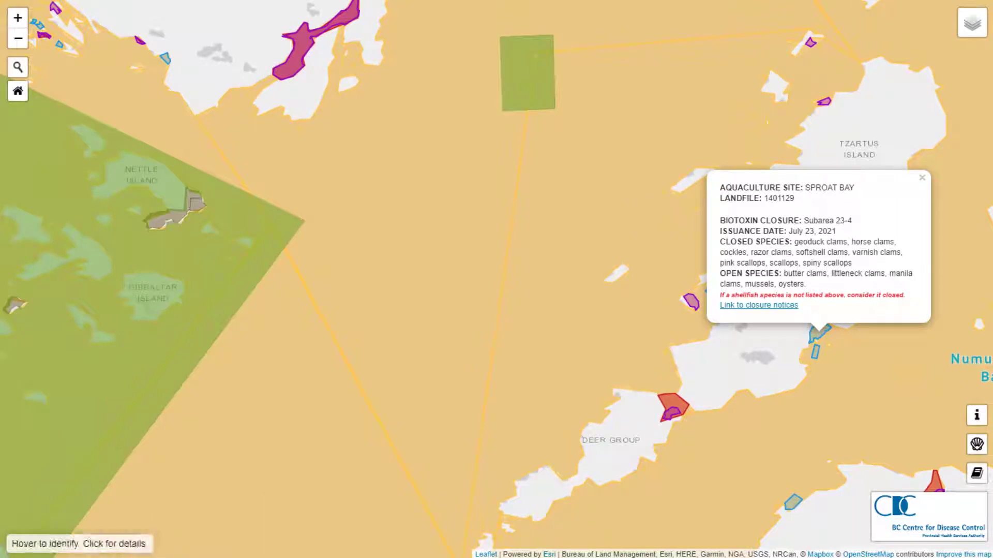
left_click(213, 300)
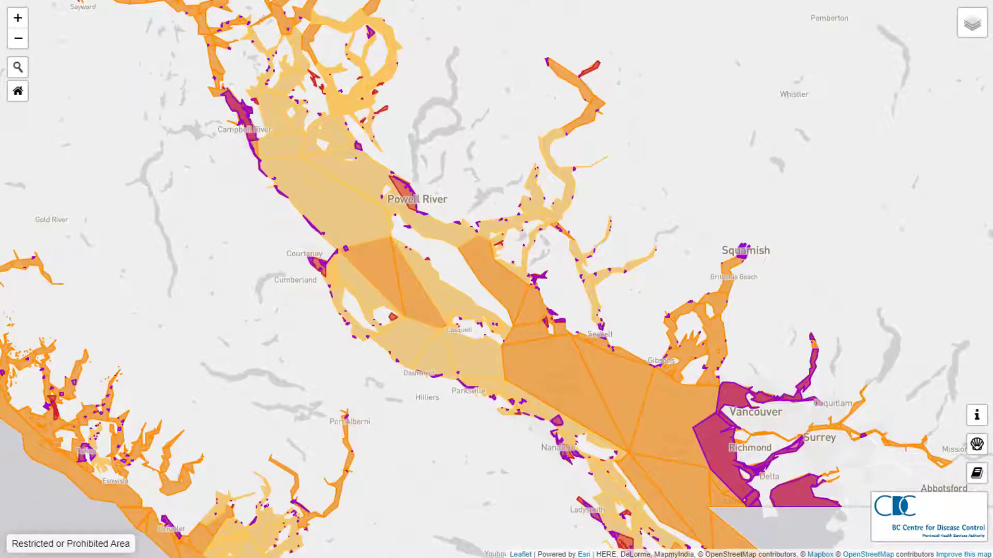
Step: Turn on Sea Surface Temperature Measurement Location and review the Jervis Inlet temperature chart
mouse_move(971, 22)
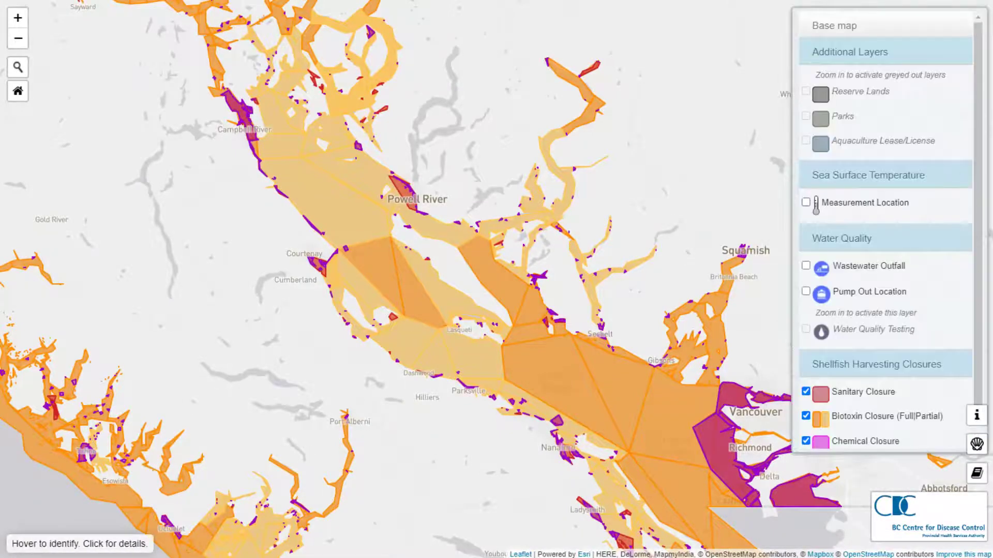
left_click(806, 202)
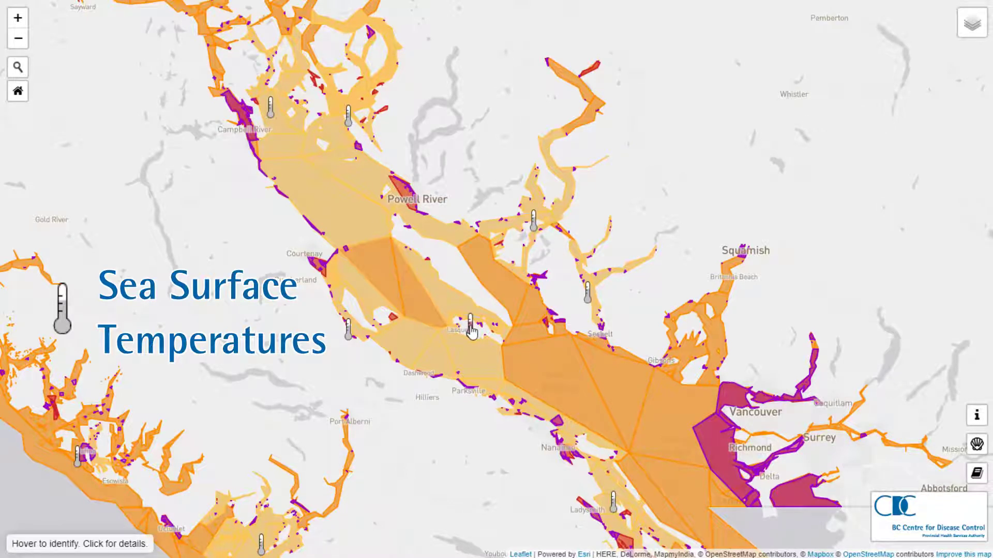
left_click(533, 221)
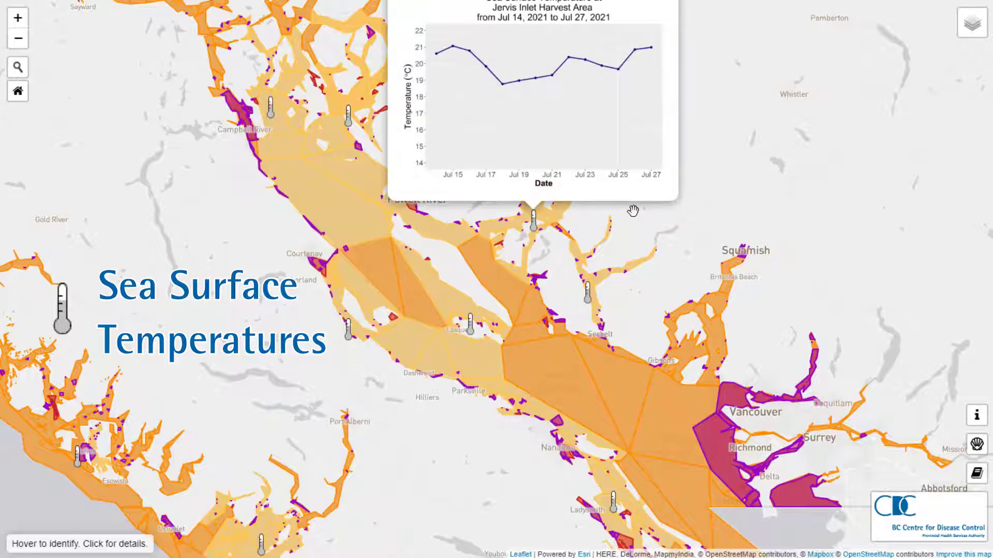
left_click_drag(633, 211, 587, 355)
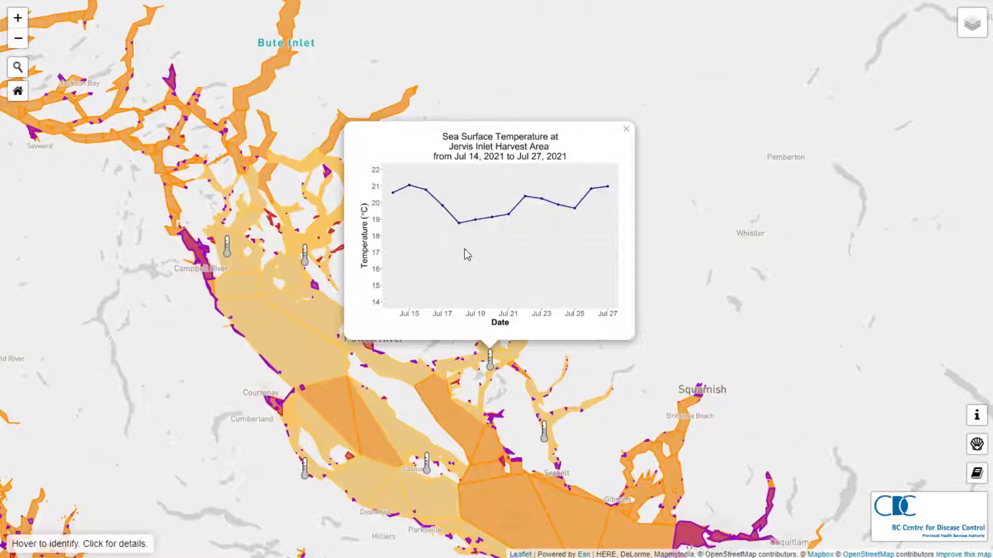
left_click(626, 129)
mouse_move(964, 25)
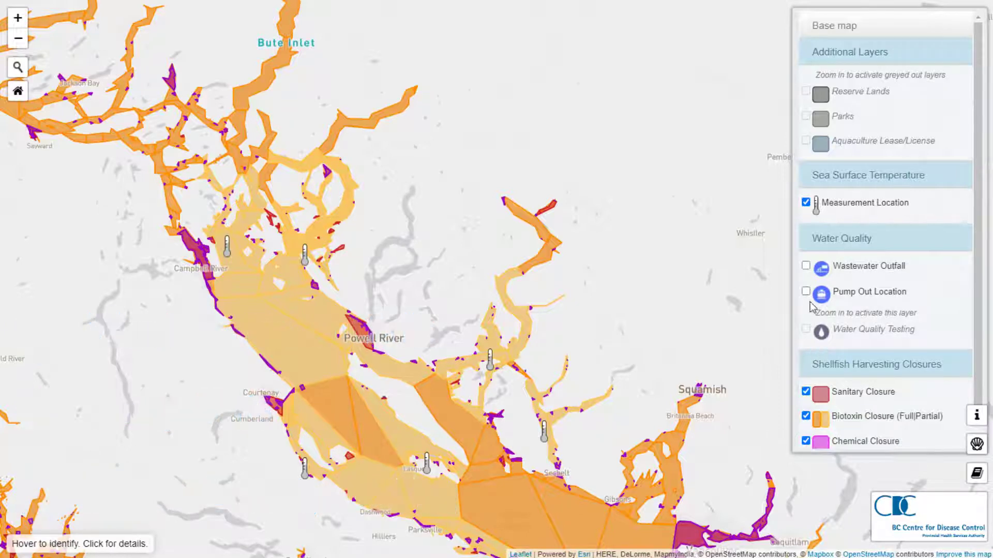
Step: Turn on Wastewater Outfall and inspect the Industrial lagoon outfall near Campbell River
left_click(805, 266)
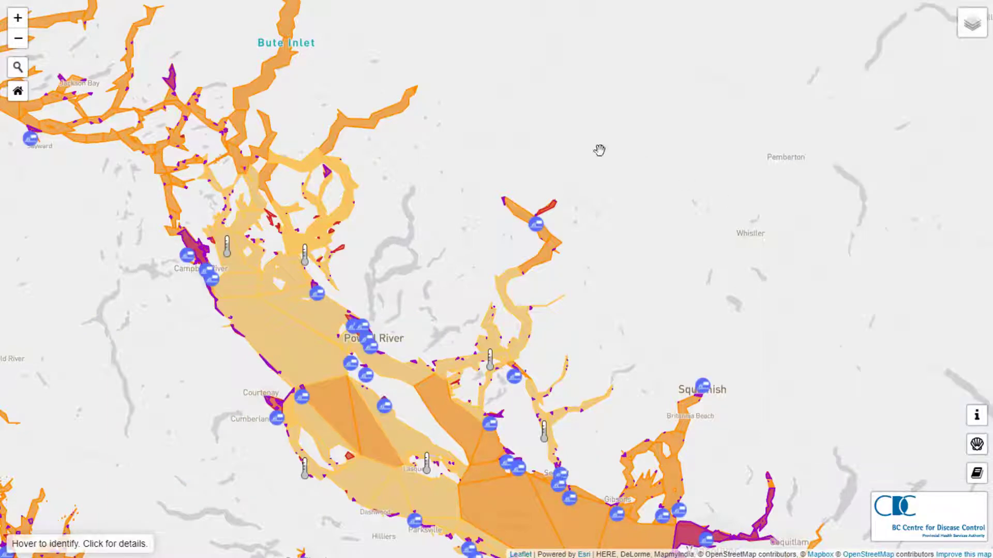
left_click(186, 258)
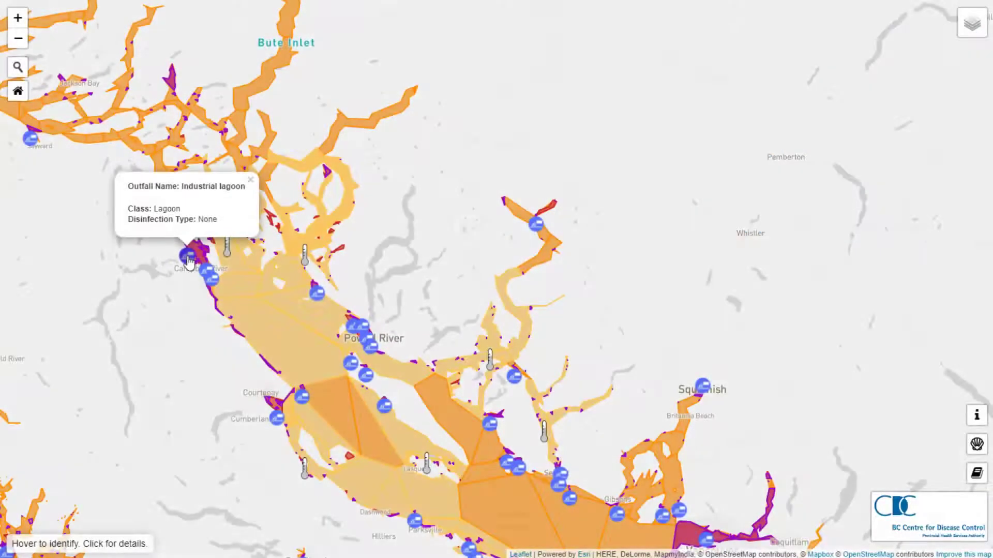
left_click(250, 182)
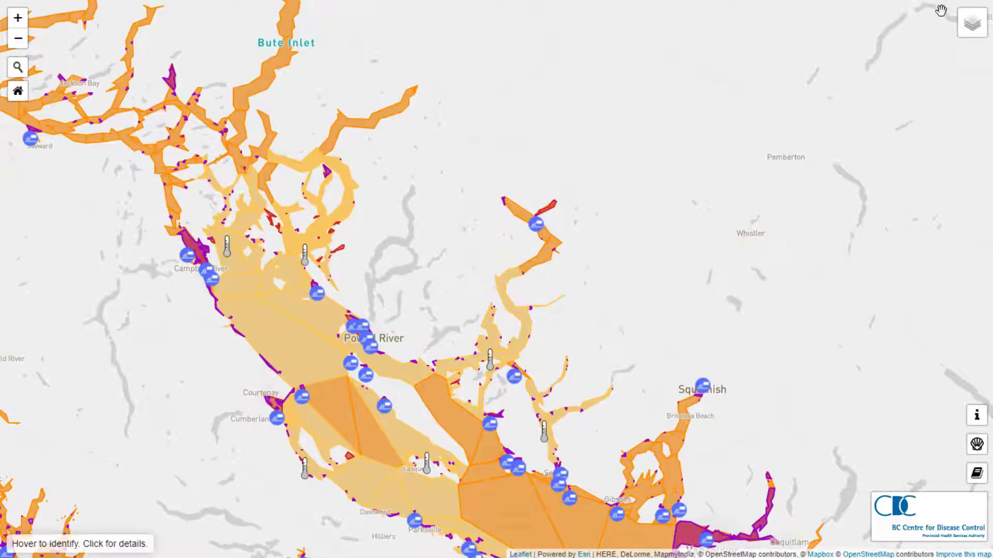
Step: Replace wastewater outfalls with pump-out locations and read the Powell River Westview Harbour pump-out details
left_click(806, 265)
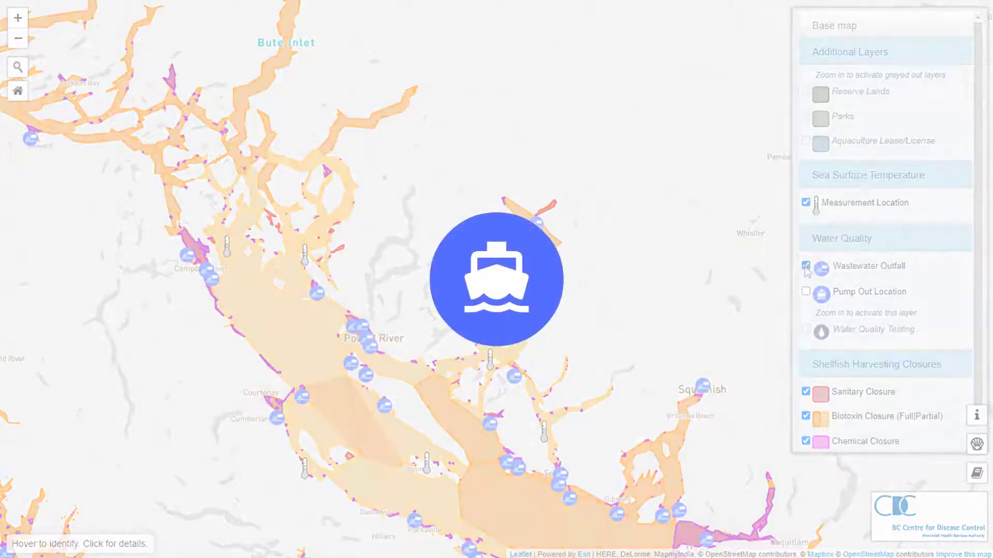
left_click(805, 292)
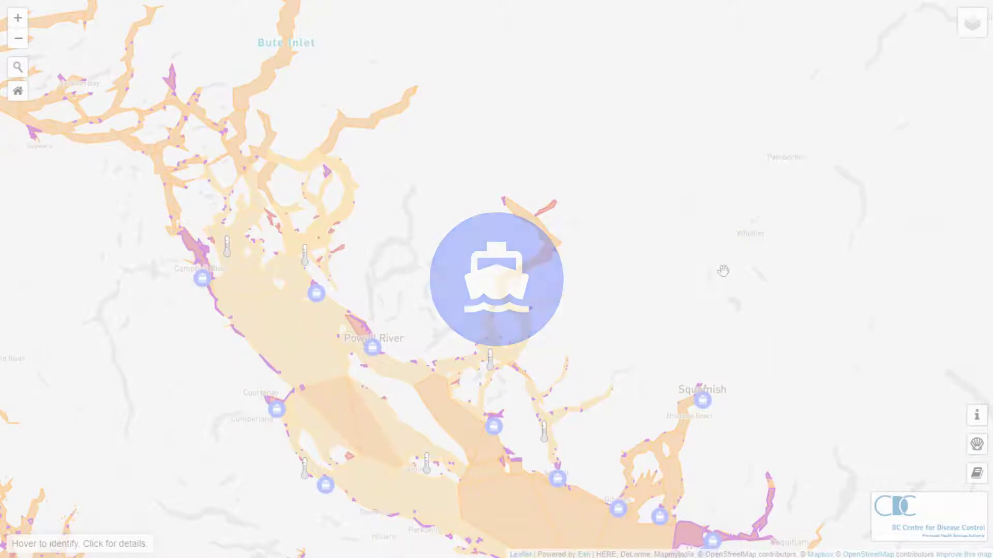
left_click(372, 353)
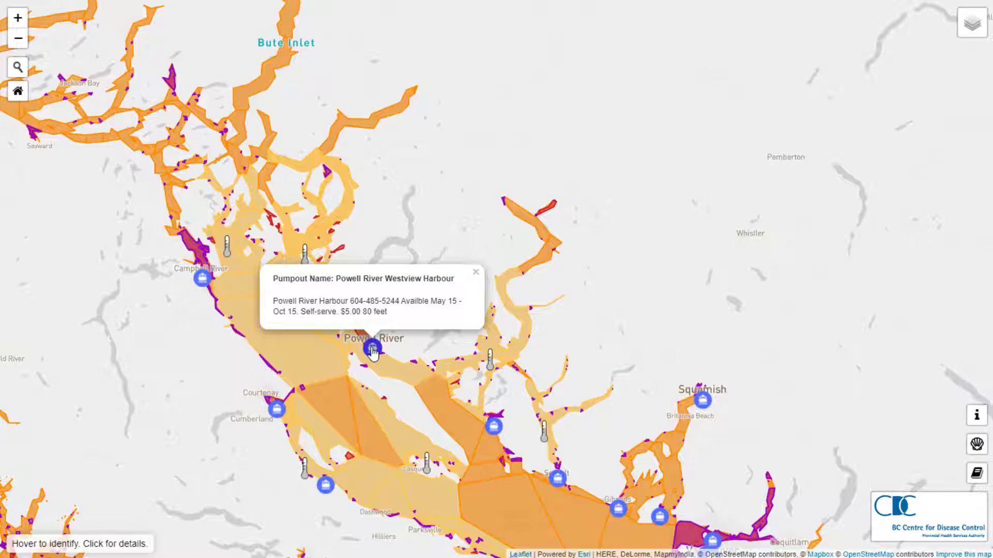
left_click_drag(272, 301, 386, 320)
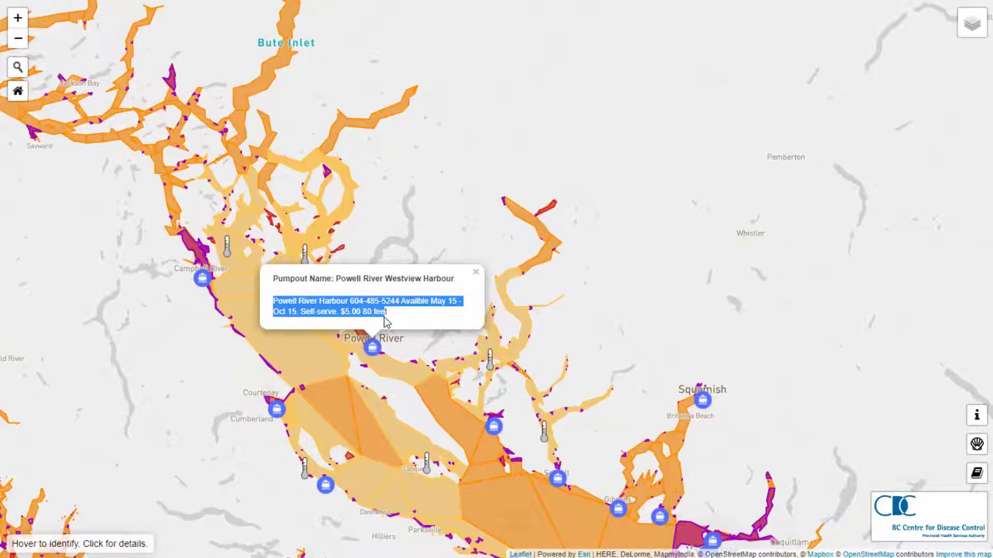
left_click(476, 272)
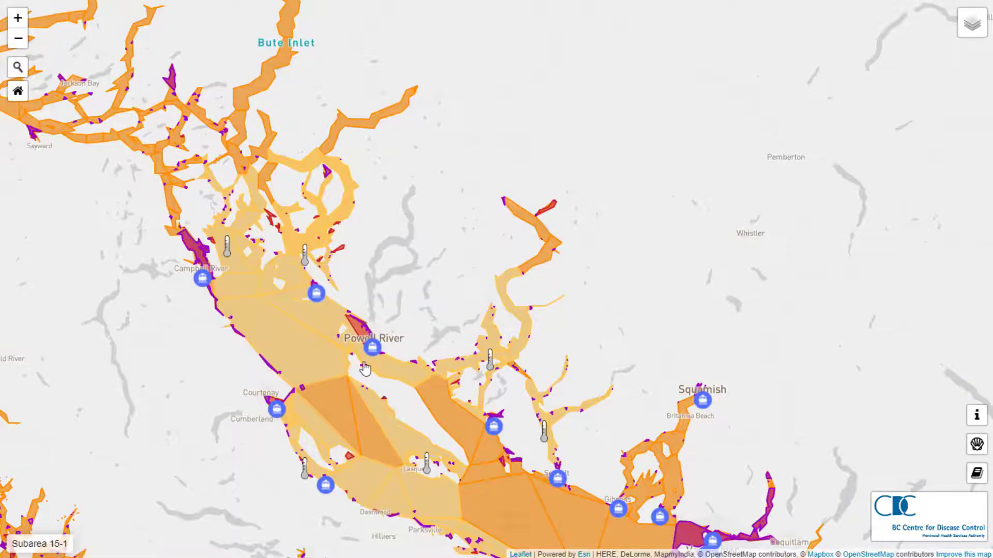
Step: Check the Westview Harbour pump-out, then zoom into Baynes Sound and centre Fanny Bay
scroll(365, 368, "up", 5)
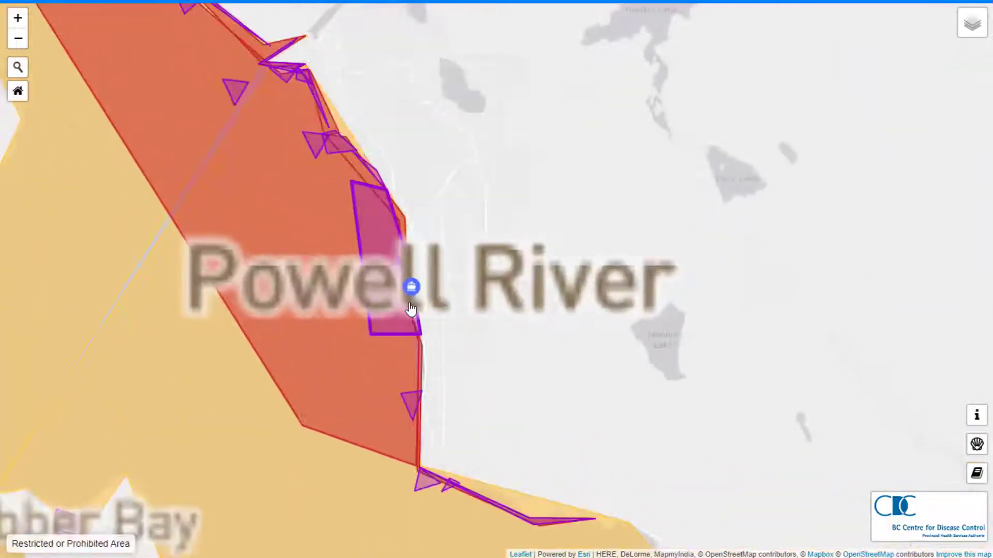
scroll(411, 309, "up", 2)
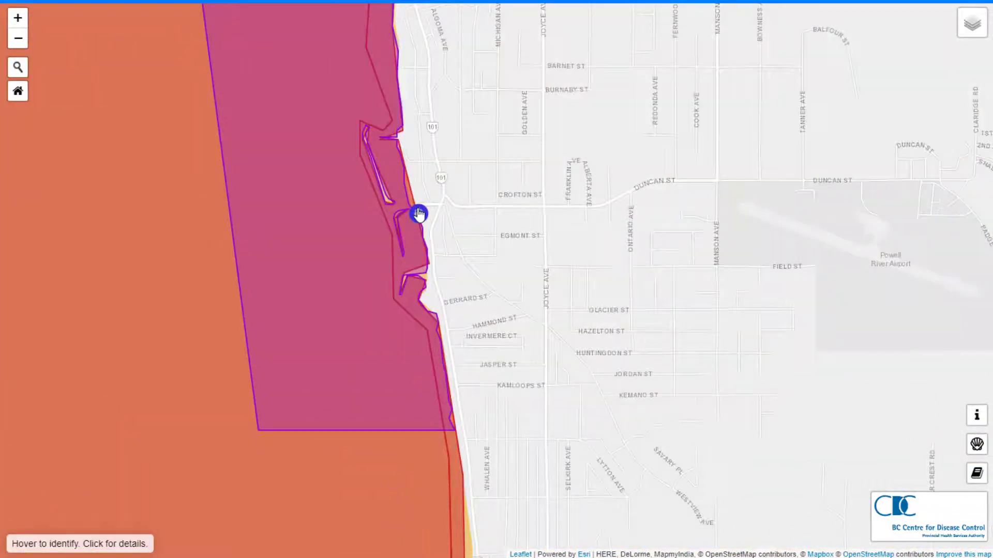
left_click(418, 213)
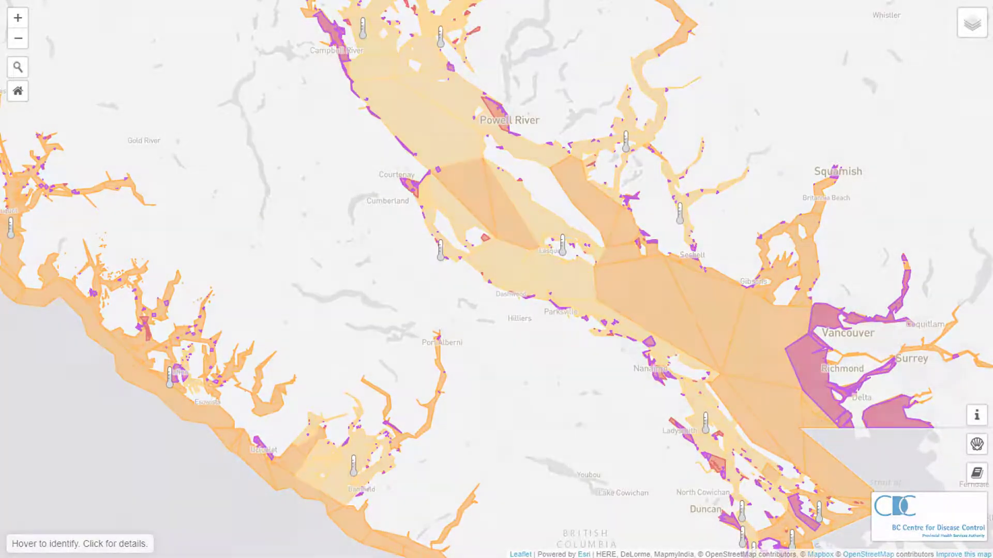
mouse_move(914, 83)
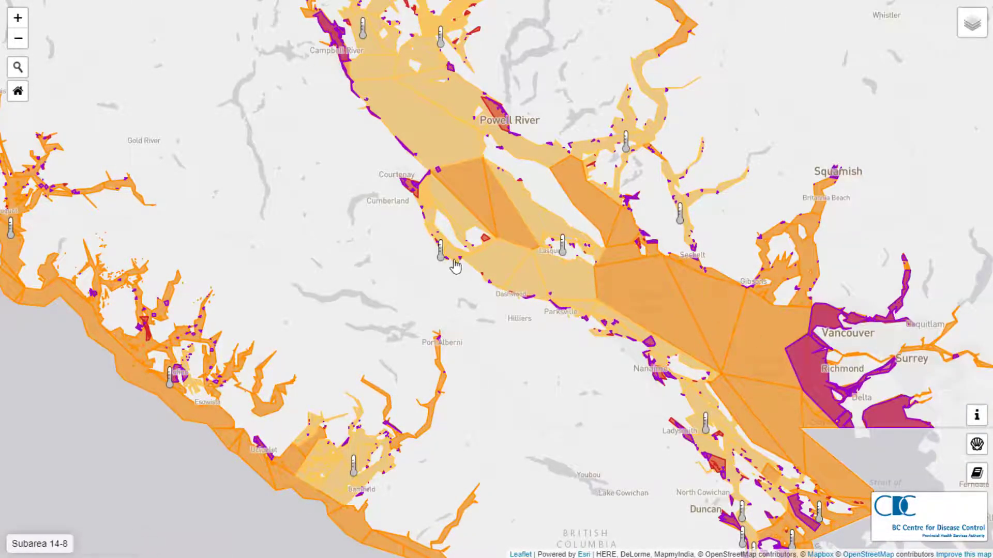
scroll(454, 263, "up", 2)
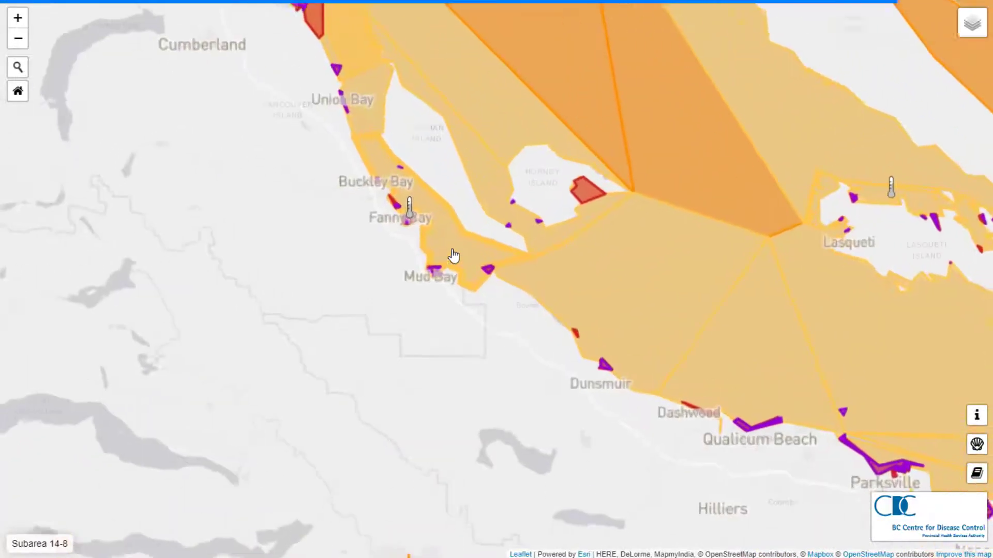
scroll(445, 246, "up", 1)
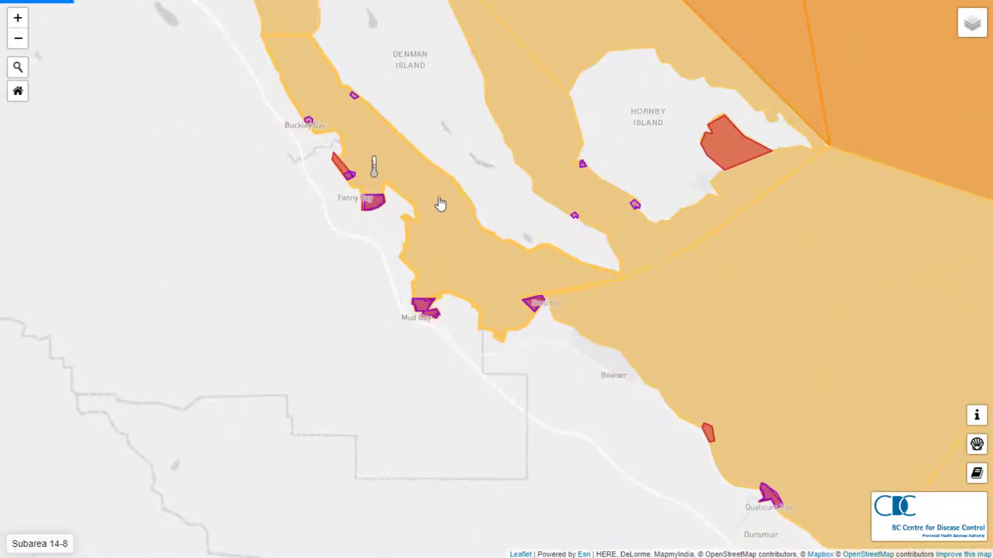
scroll(439, 202, "up", 1)
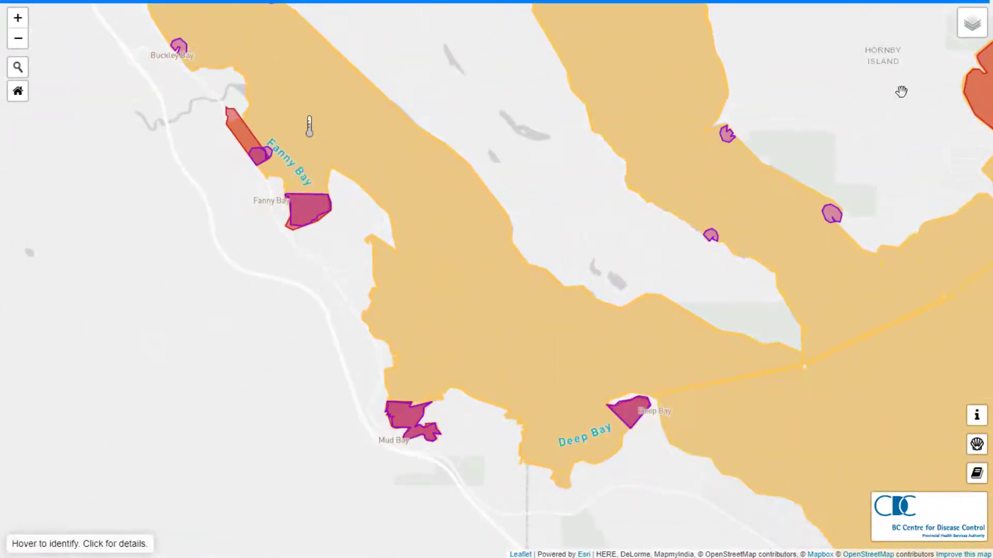
mouse_move(971, 40)
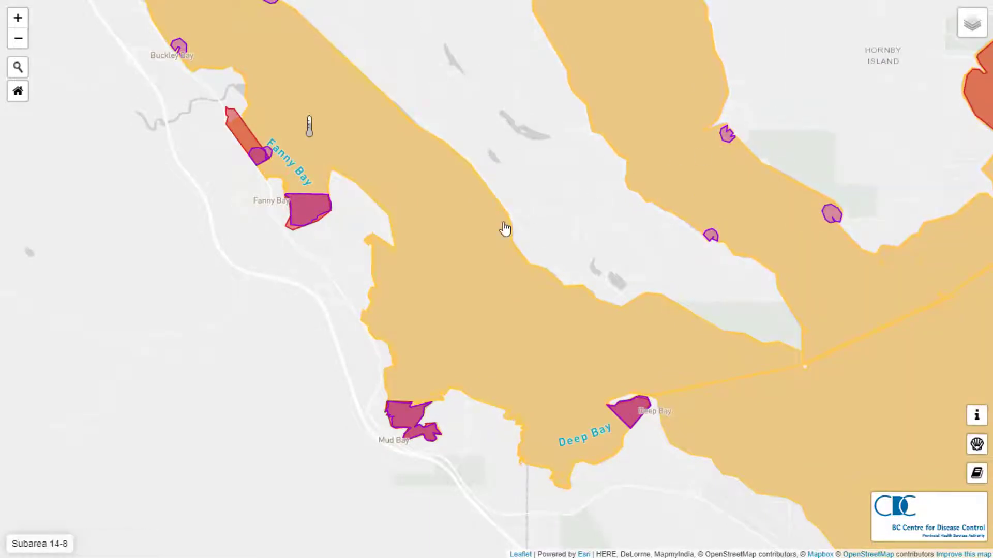
scroll(491, 243, "up", 1)
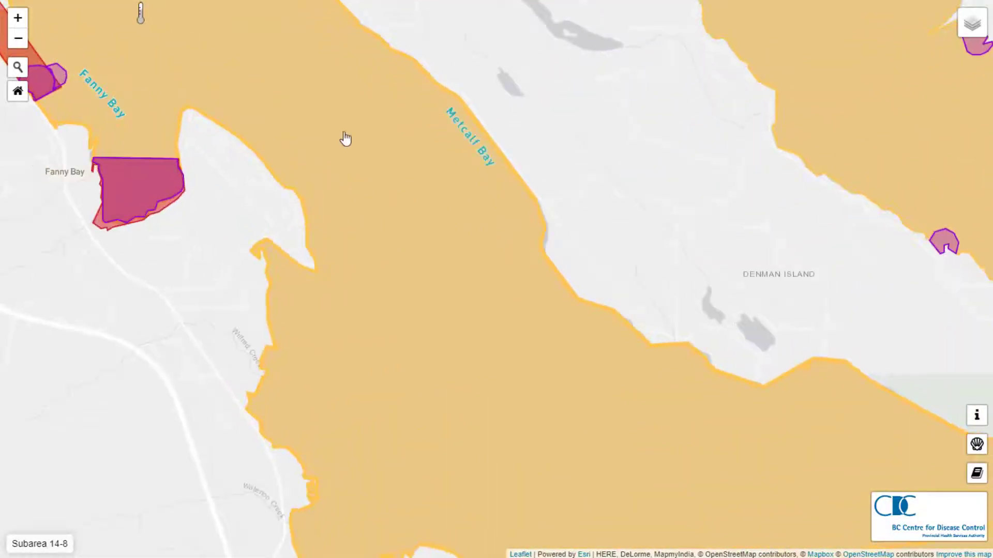
left_click_drag(343, 137, 479, 297)
Step: Turn on the Water Quality Testing layer and open the results for site BC_BS073
mouse_move(961, 23)
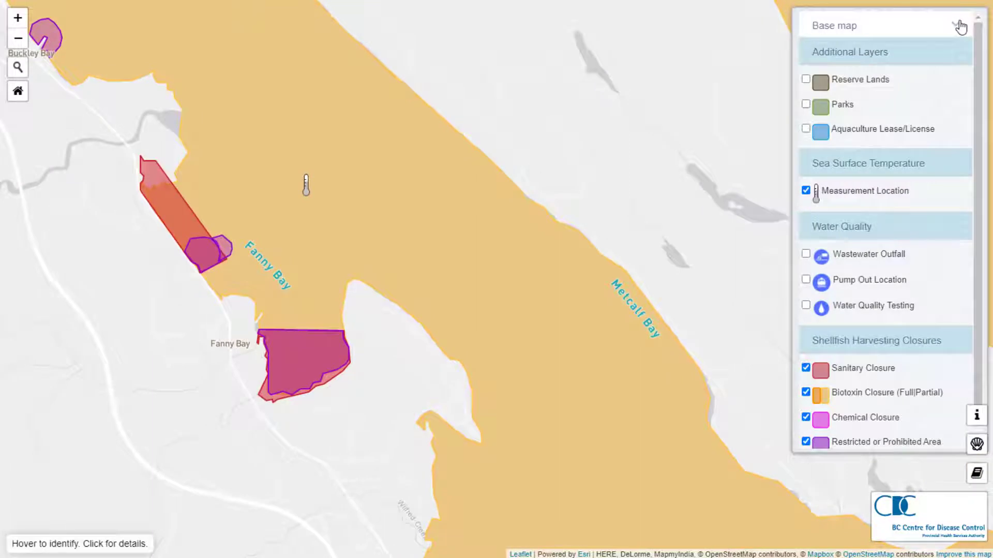
left_click(806, 305)
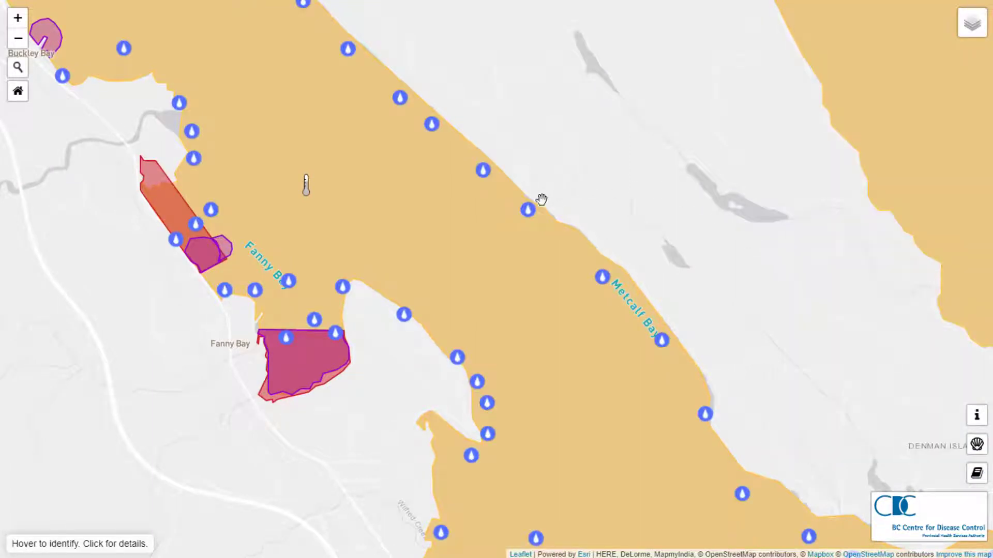
left_click(527, 212)
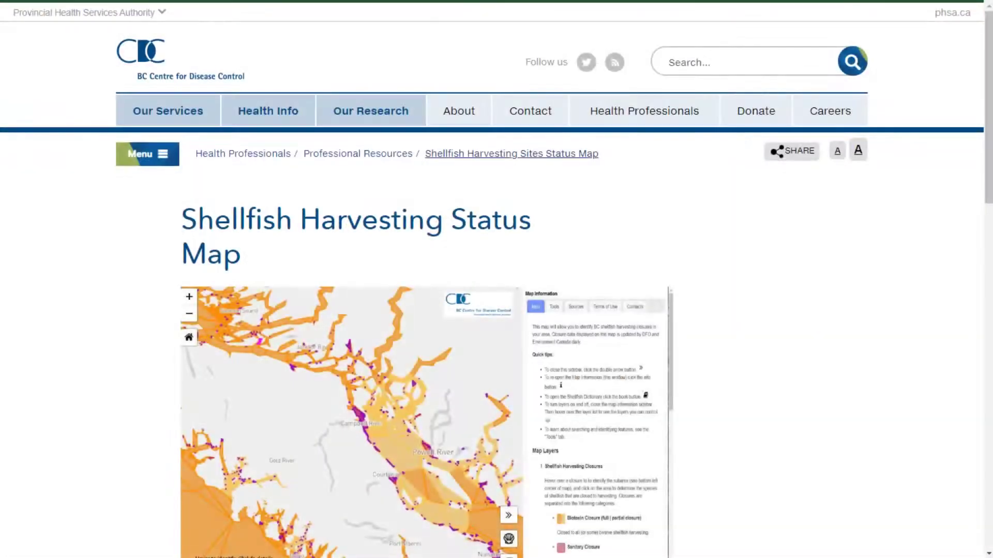
Step: Scroll through the BCCDC status map page and the Shellfish Water Classification dataset page
scroll(782, 275, "down", 5)
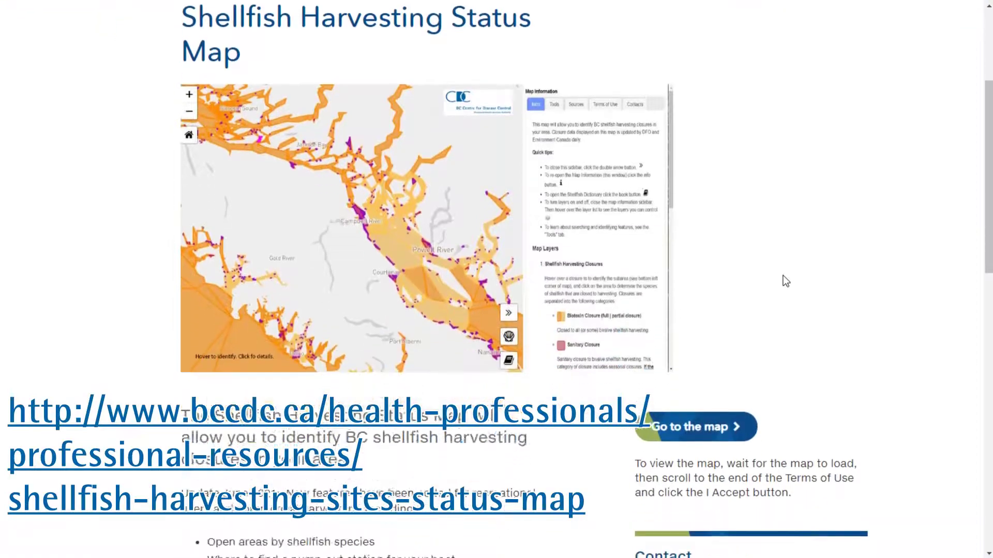
scroll(783, 276, "up", 5)
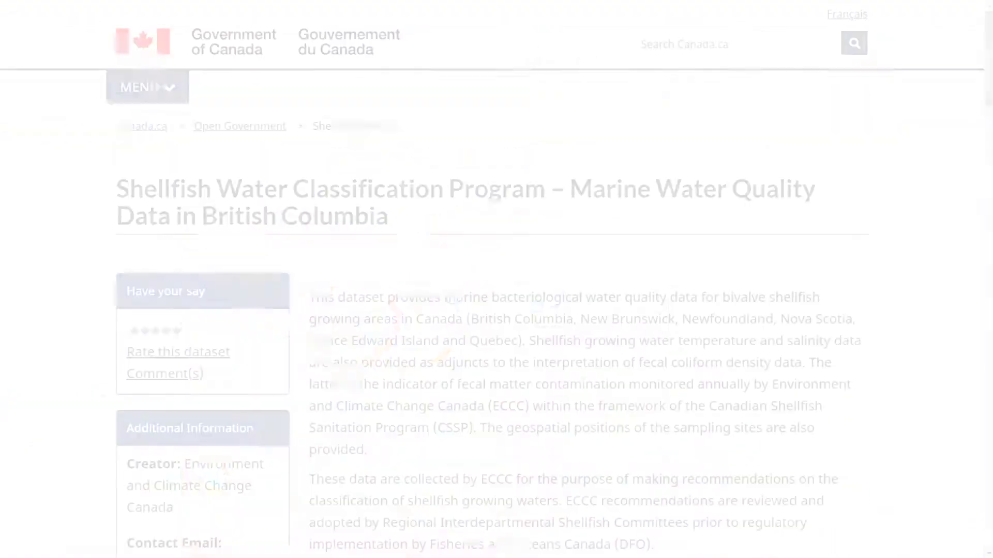
scroll(534, 190, "down", 5)
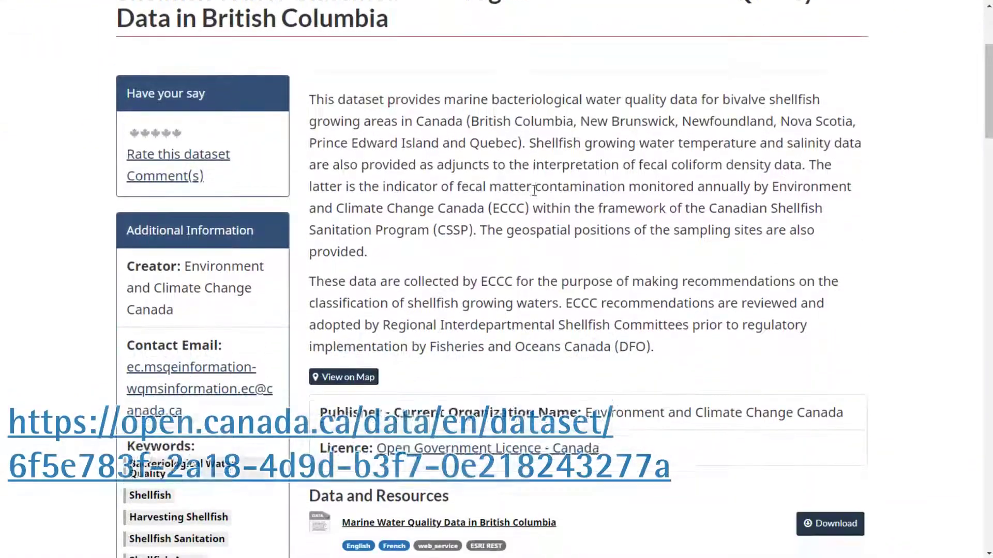
scroll(534, 190, "up", 5)
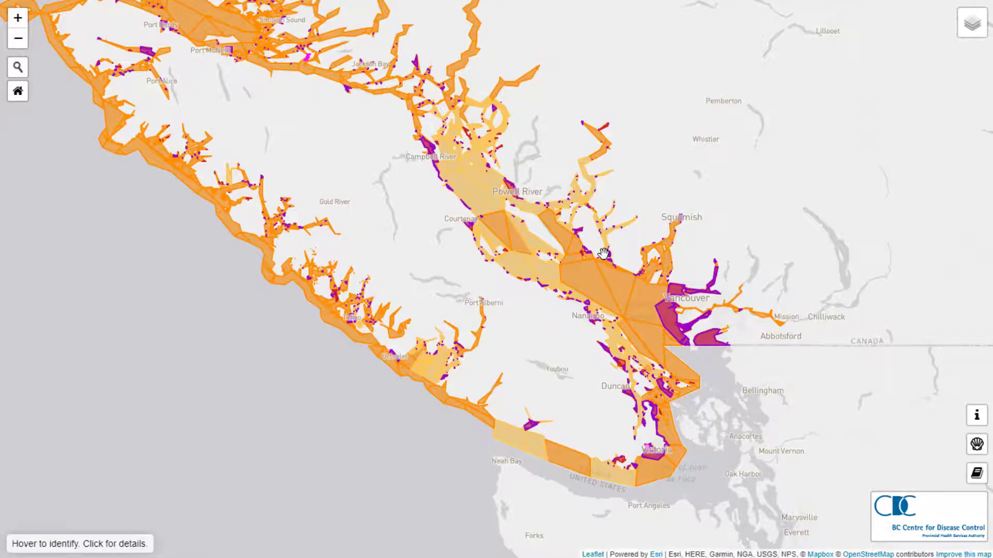
Step: Zoom into Sechelt and switch the base map to satellite Imagery
scroll(605, 255, "up", 1)
scroll(607, 259, "up", 1)
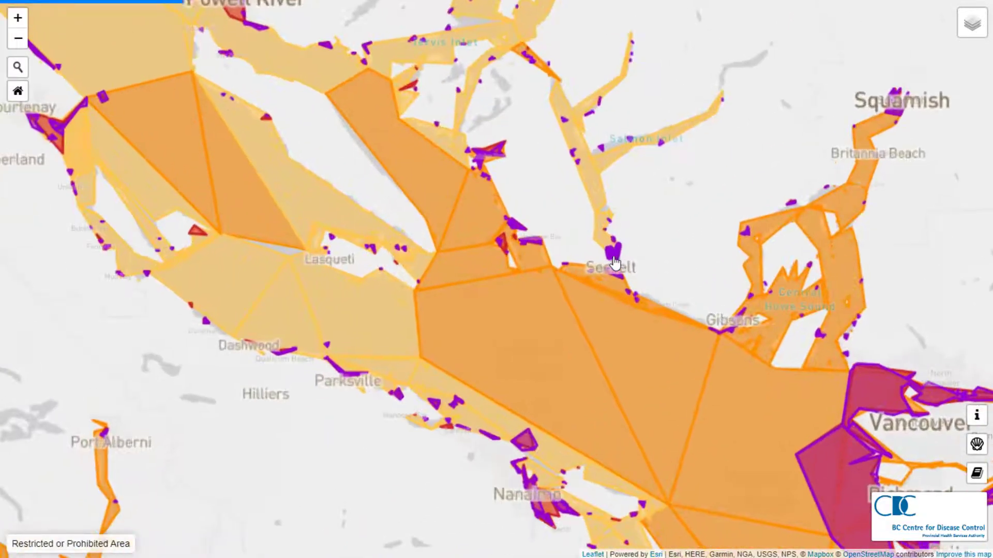
scroll(608, 264, "up", 1)
scroll(609, 269, "up", 1)
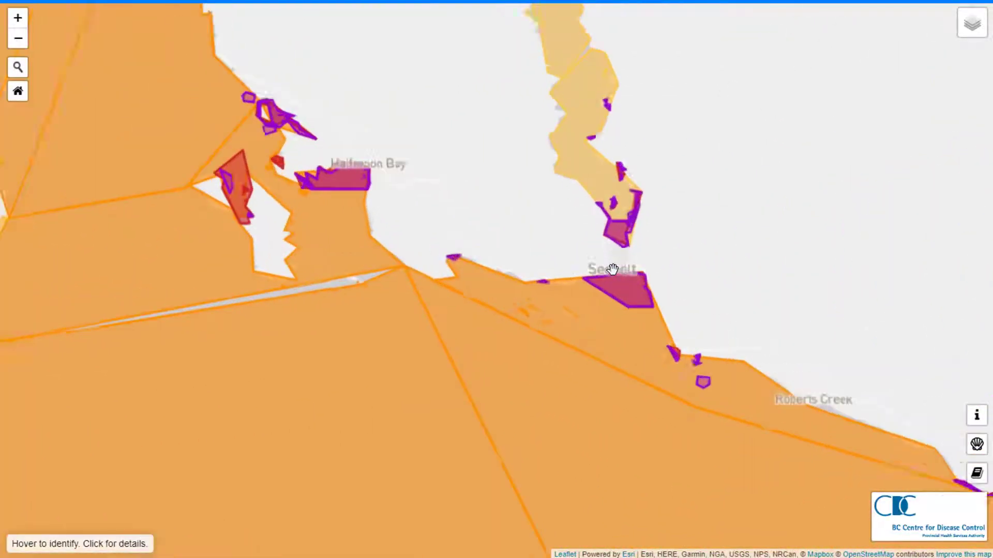
mouse_move(969, 26)
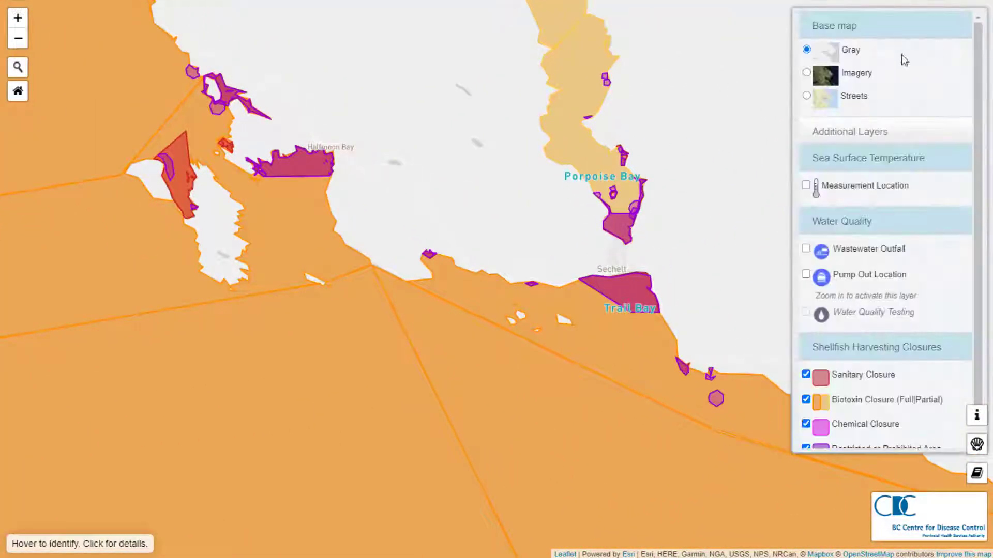
left_click(817, 78)
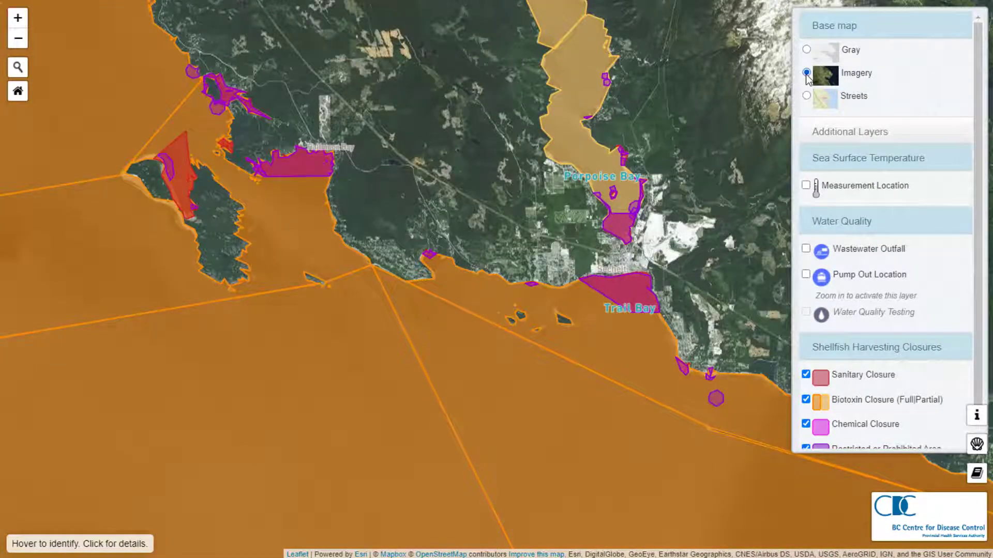
Step: Show wastewater outfalls and pump-outs, and open Trail Bay's closure 29.10 / Subarea 29-1 details
left_click(805, 249)
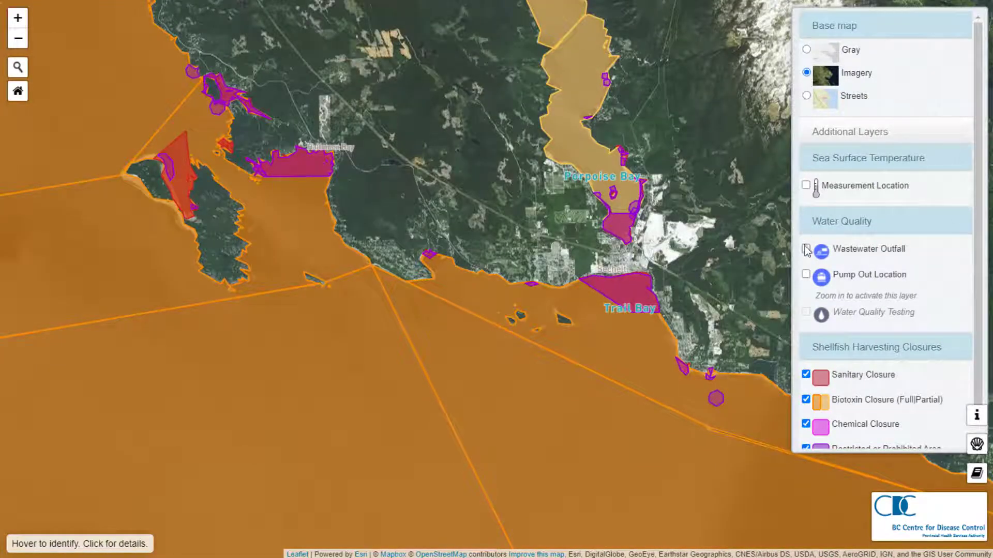
left_click(806, 275)
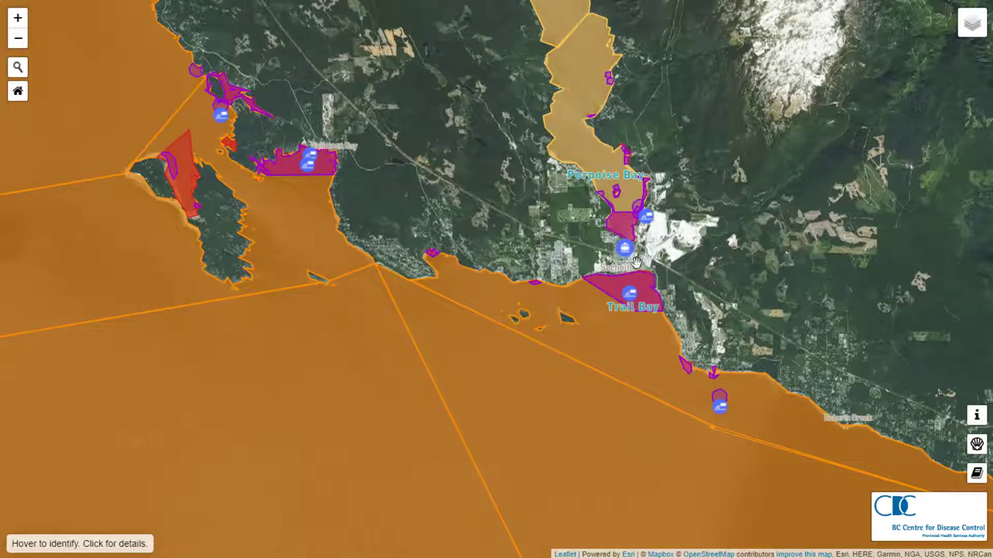
left_click(623, 288)
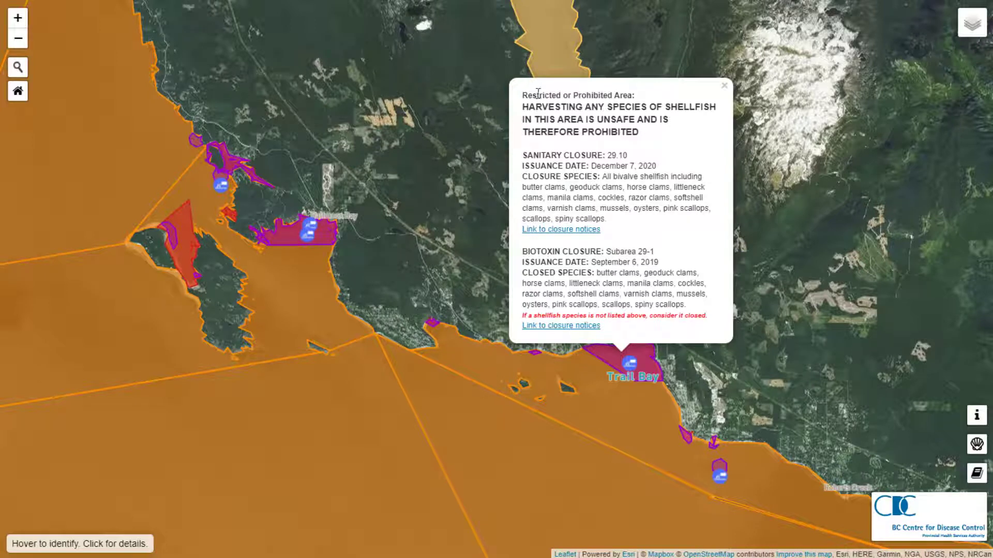
Step: Open Trail Bay's biotoxin closure notices through the second 'Link to closure notices'
left_click_drag(525, 96, 700, 308)
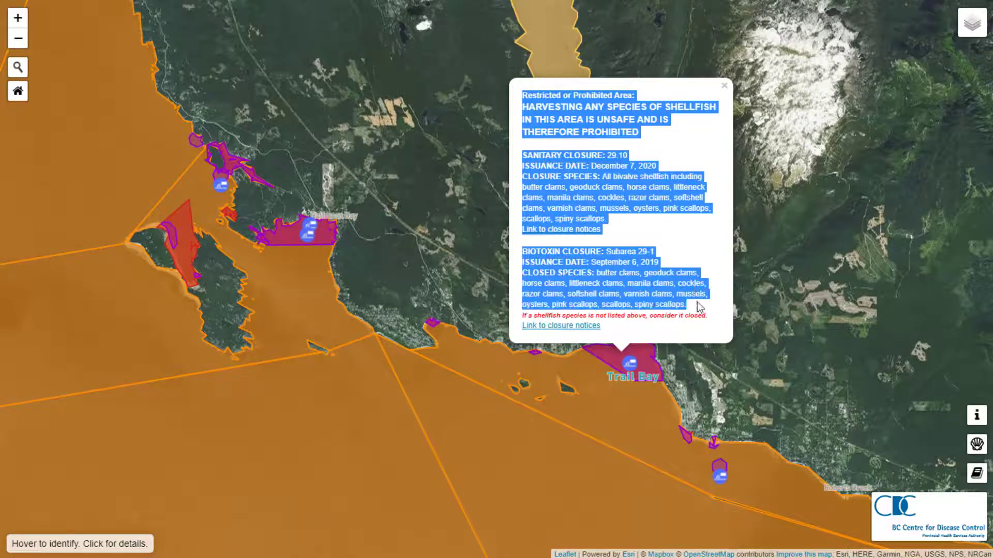
left_click(679, 273)
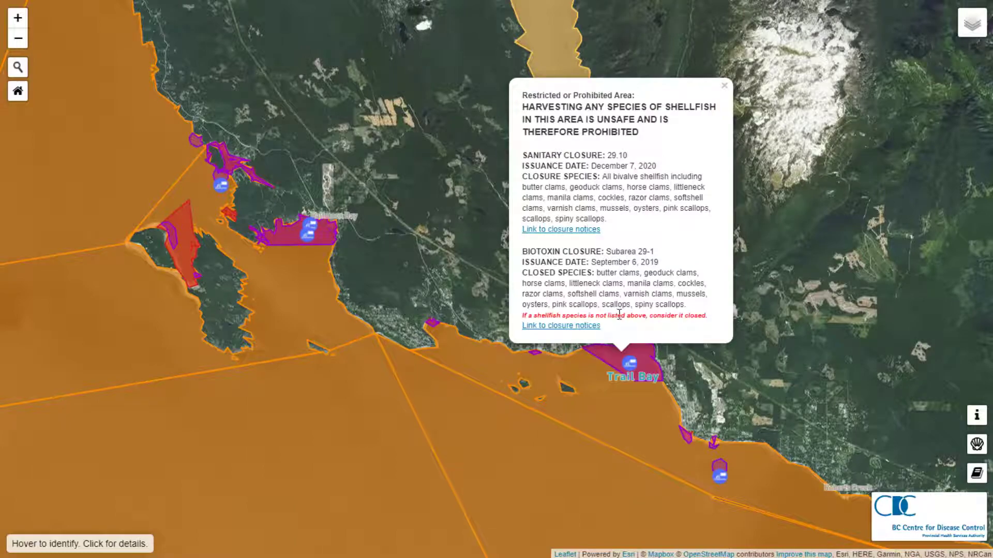
left_click(568, 327)
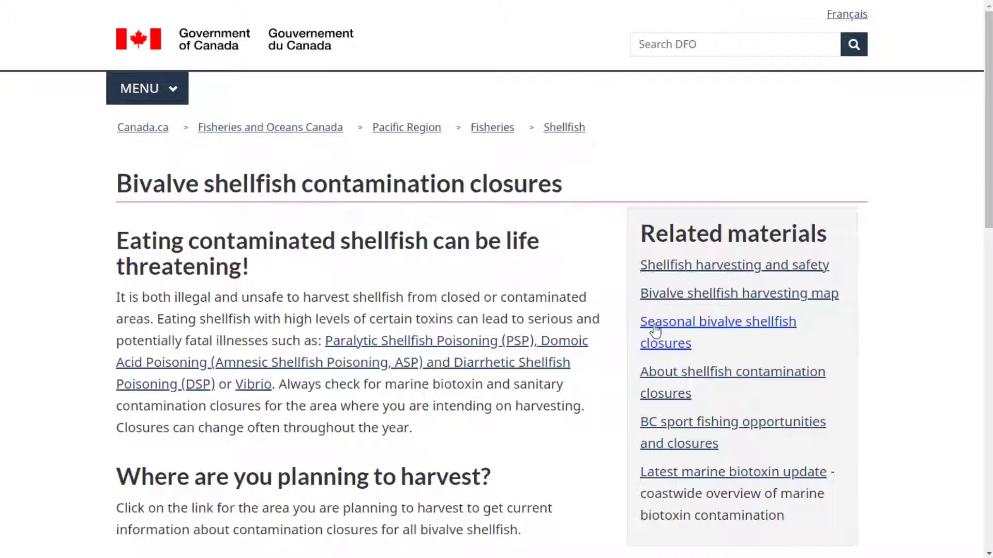
Step: Scroll to the 'Where are you planning to harvest?' table and focus its Filter items box
scroll(656, 331, "down", 1)
scroll(656, 330, "down", 7)
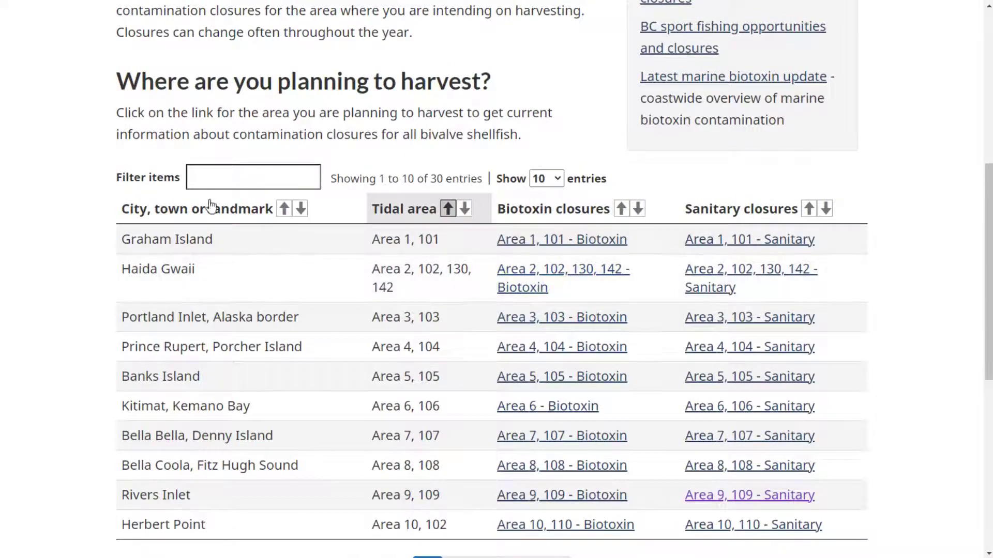
left_click(231, 174)
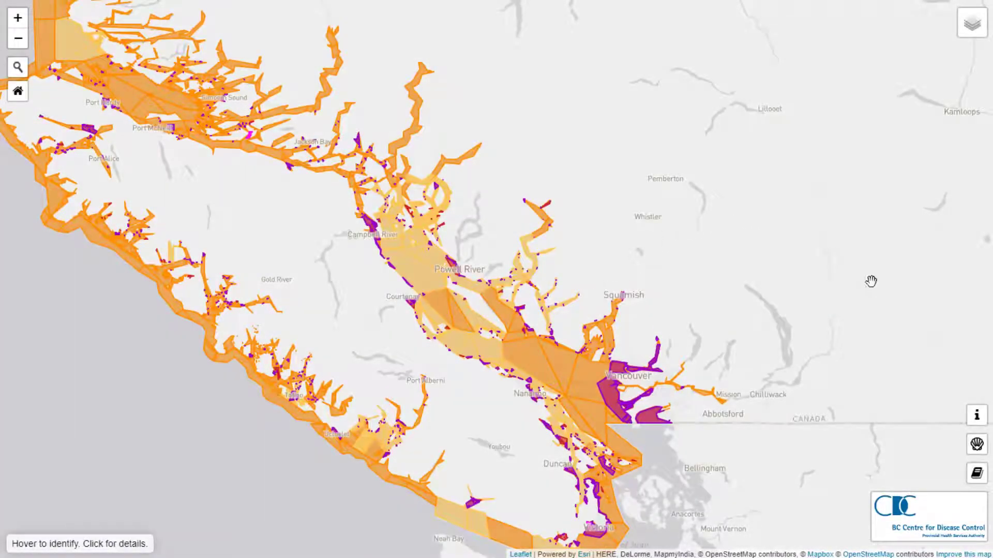
Step: Filter harvest areas for Manila clam, Geoduck clam (4 open), then Softshell clam (none open)
left_click(978, 445)
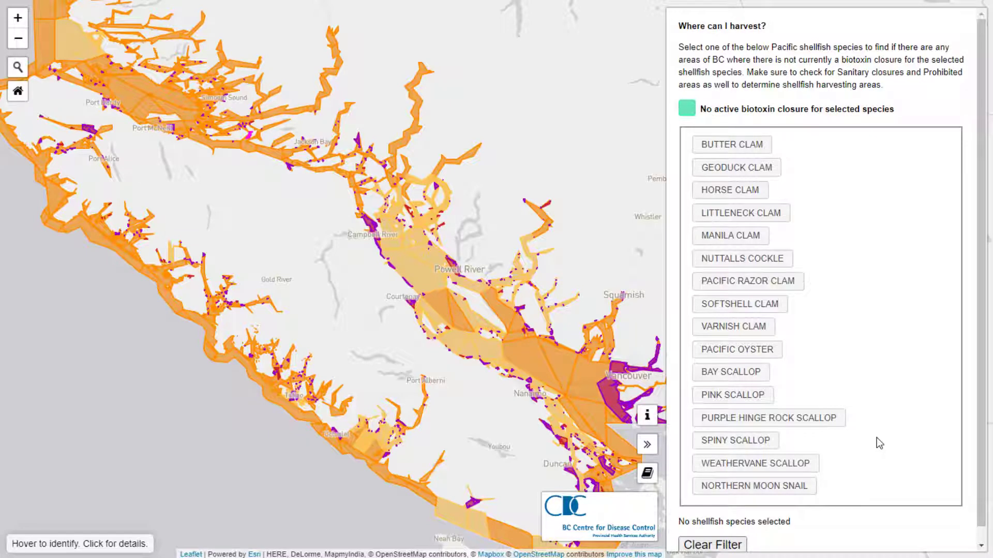
left_click(735, 241)
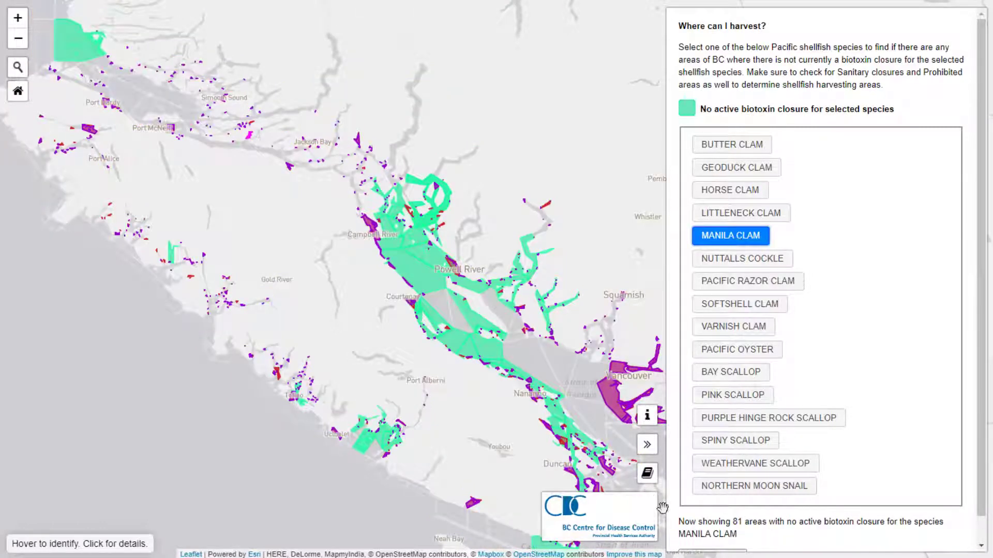
left_click_drag(679, 521, 737, 536)
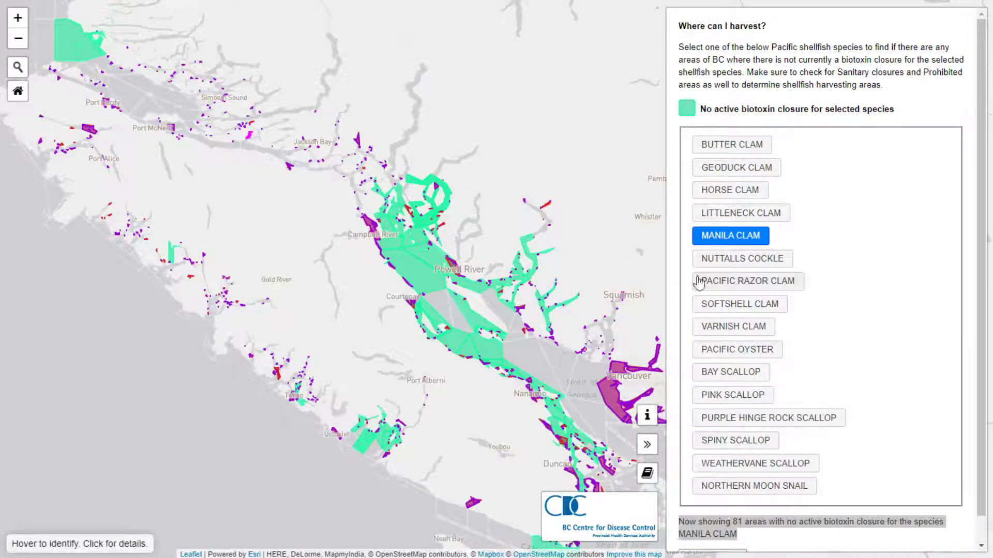
left_click(718, 169)
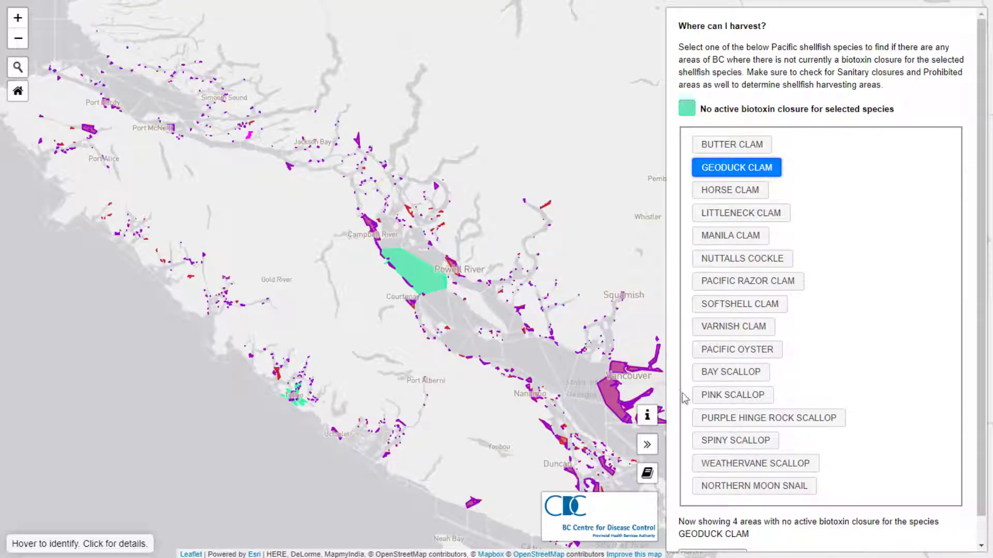
left_click_drag(681, 523, 764, 536)
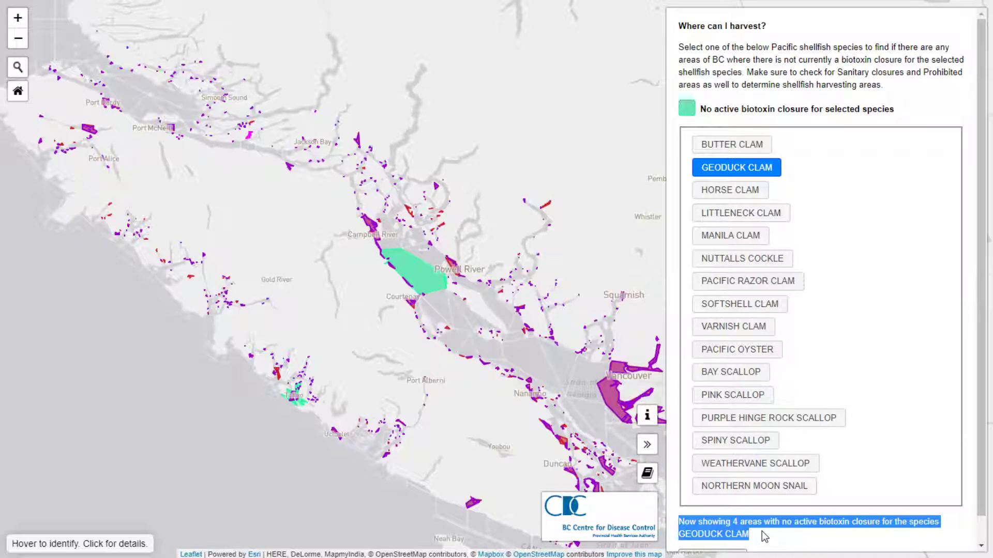
left_click(739, 309)
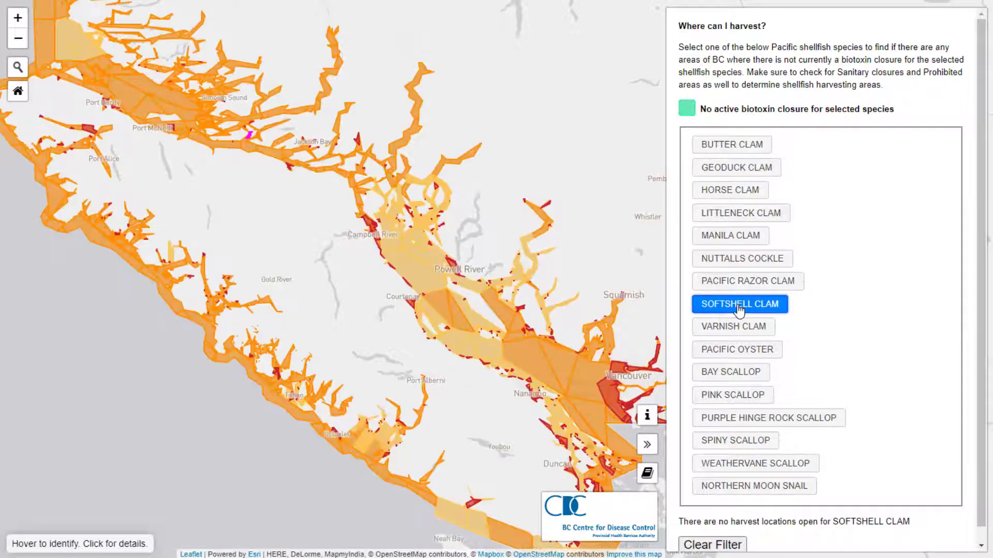